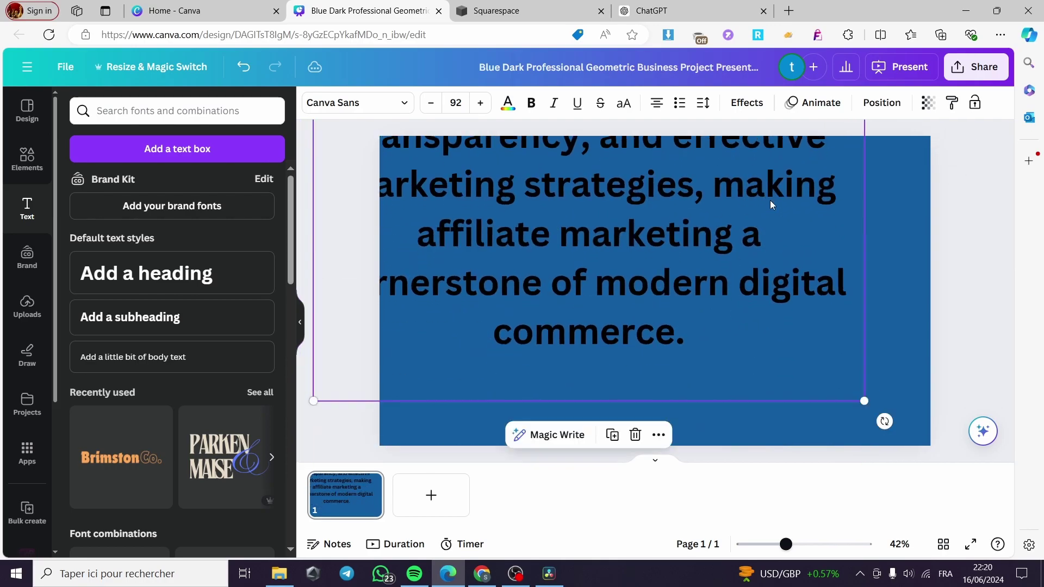
- Try to shrink the oversized affiliate marketing text and reposition it so it fits on the blue slide
key(ctrl+a)
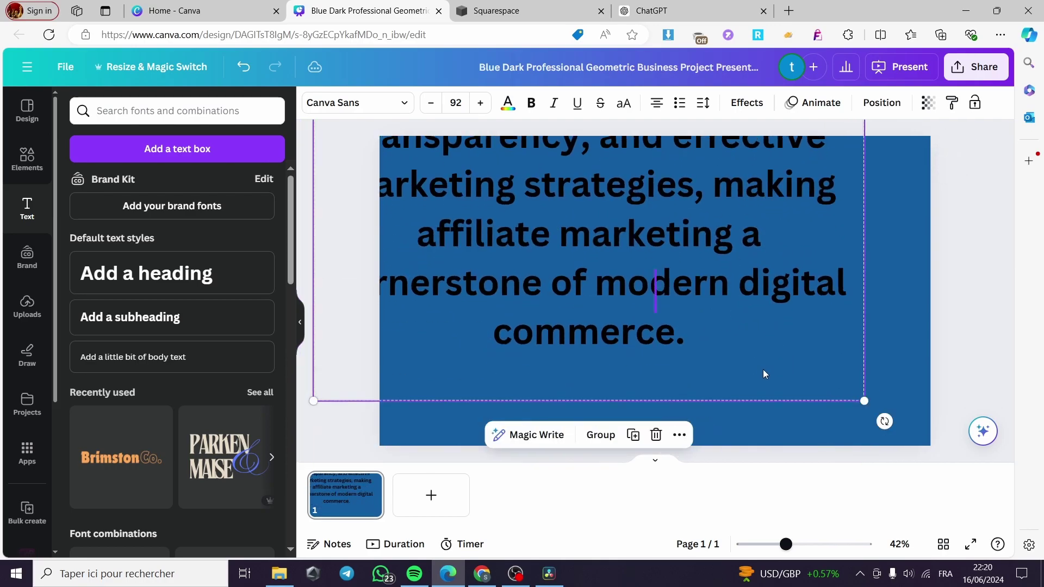
drag(679, 338, 677, 337)
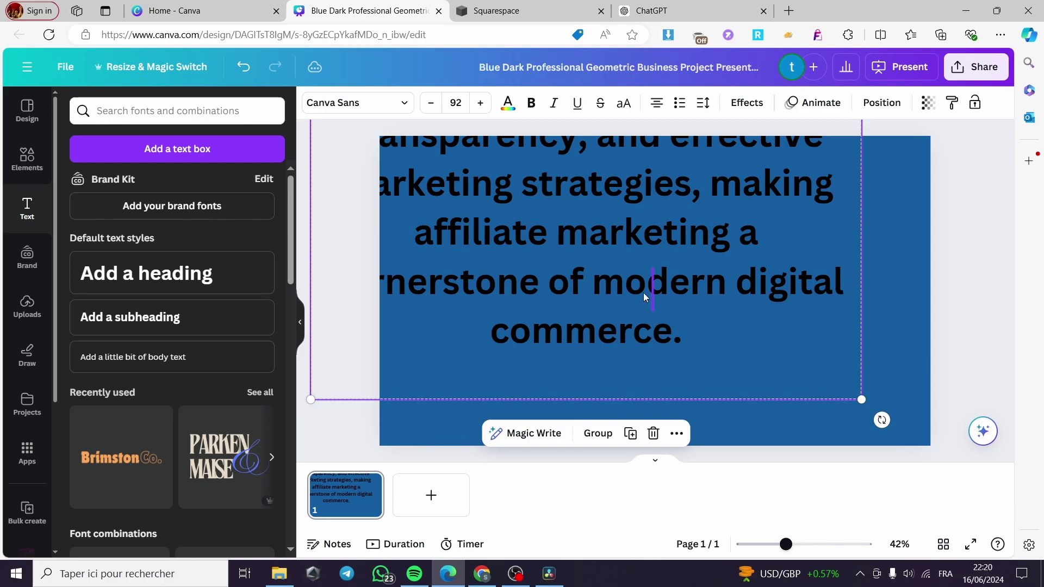
drag(639, 283, 721, 313)
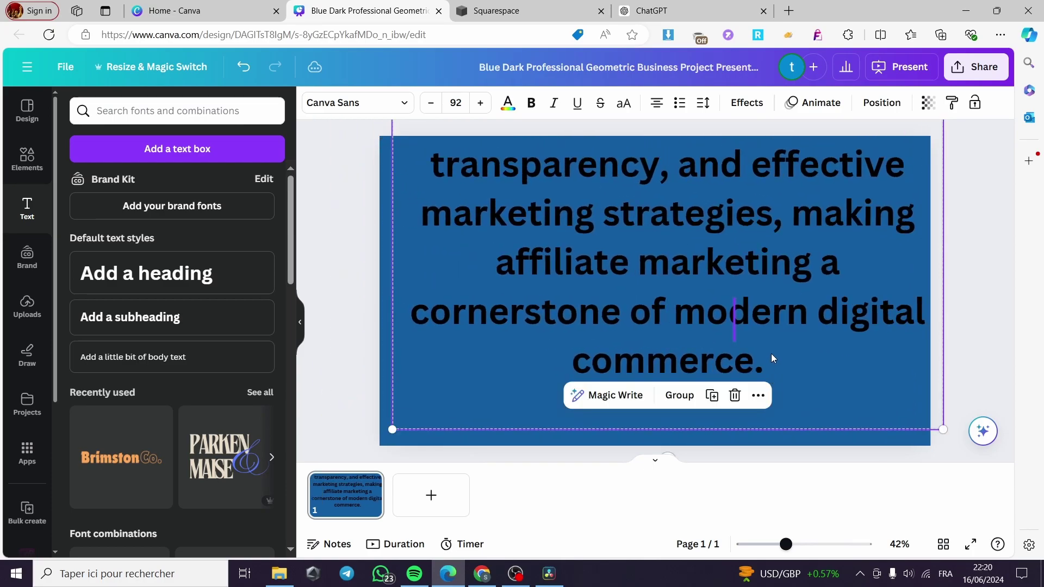
drag(942, 430, 696, 214)
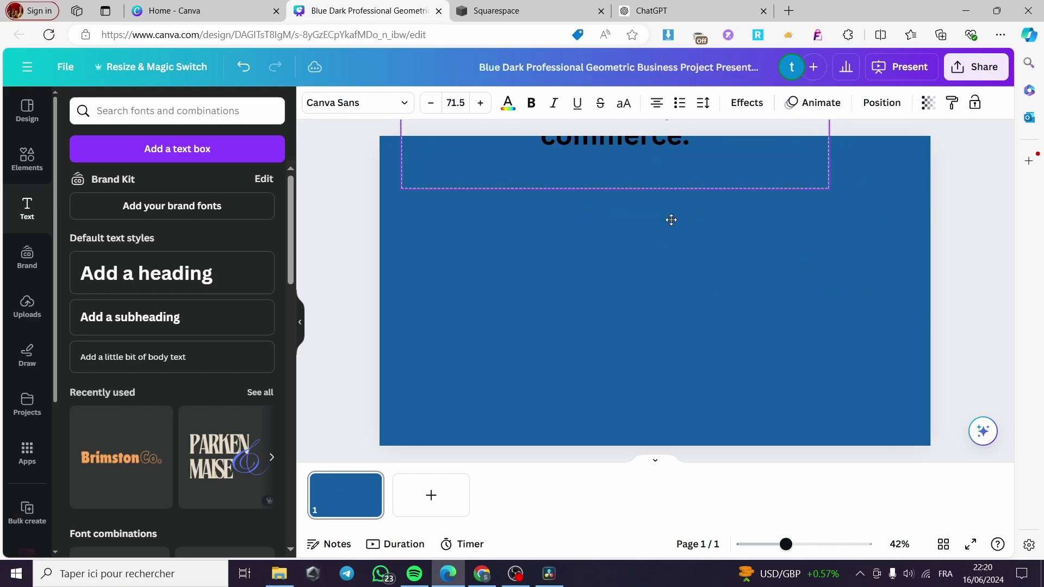
drag(660, 179, 714, 351)
drag(868, 407, 783, 207)
drag(667, 195, 614, 248)
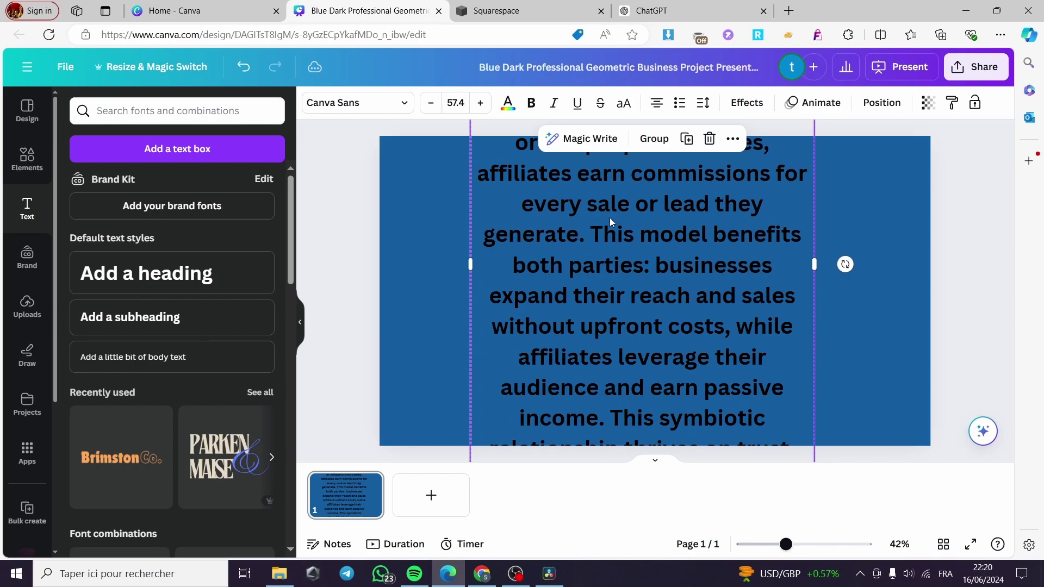
- Delete the oversized text from the slide and add a new text box with its placeholder text cleared
click(709, 139)
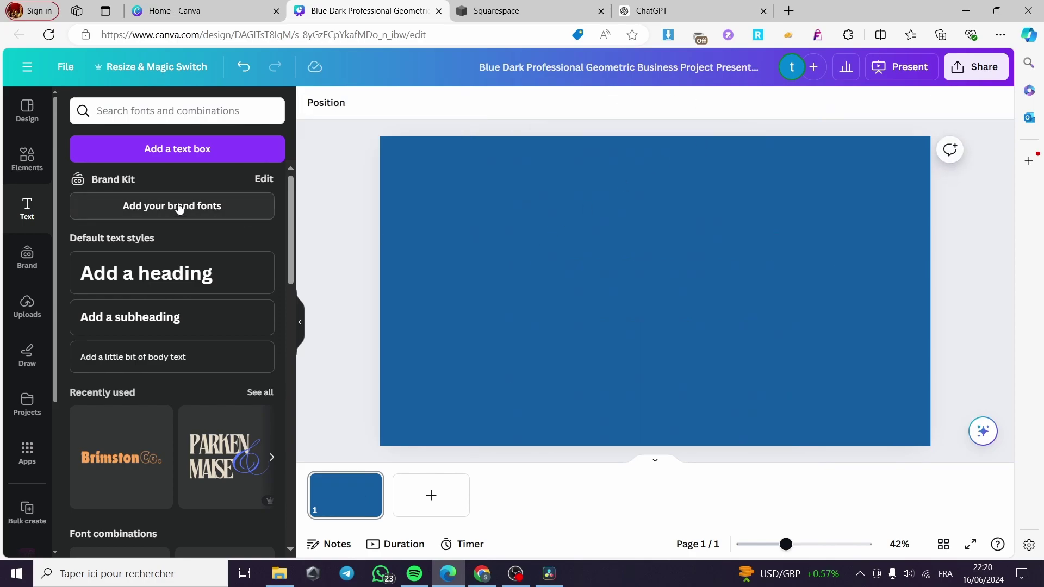
click(174, 153)
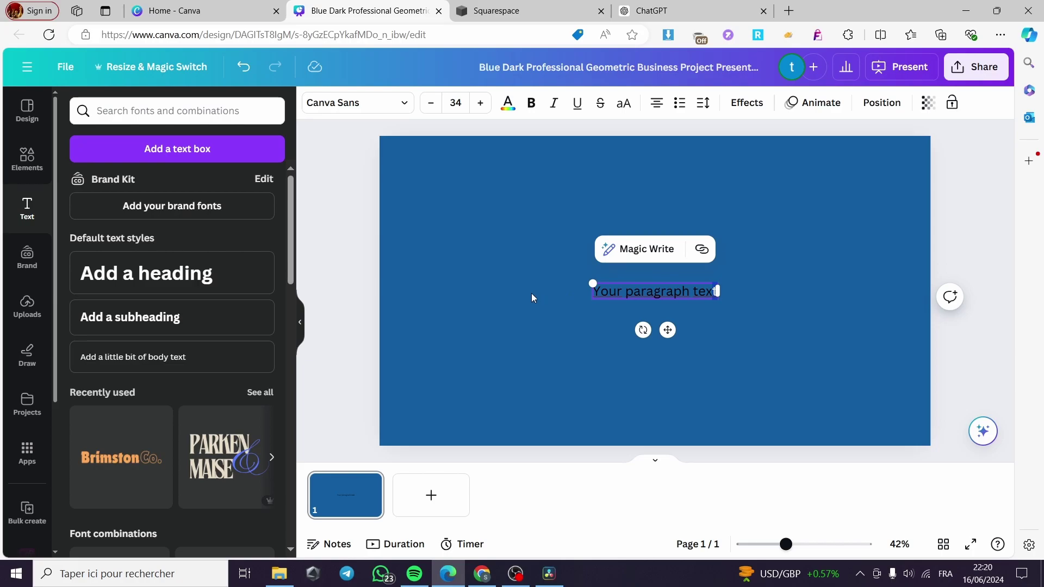
key(BackSpace)
key(BackSpace)
key(BackSpace)
key(BackSpace)
key(BackSpace)
key(BackSpace)
key(BackSpace)
key(BackSpace)
key(BackSpace)
key(BackSpace)
key(BackSpace)
key(BackSpace)
key(BackSpace)
key(BackSpace)
key(BackSpace)
key(BackSpace)
key(BackSpace)
key(BackSpace)
key(BackSpace)
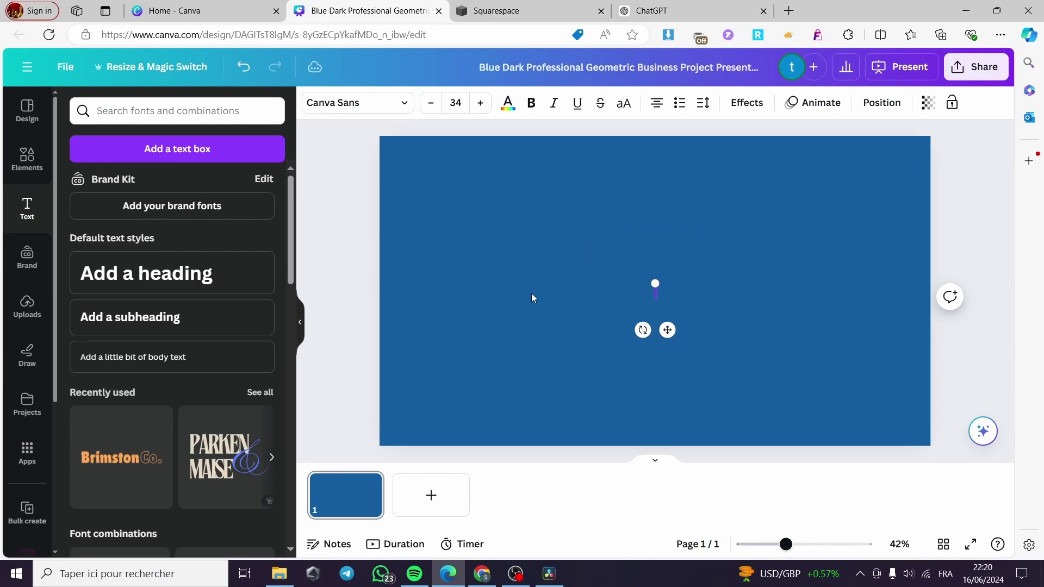
- Fill the text box with the ChatGPT paragraph on affiliate marketing and remove the leading "ChatGPT" label
text(ChatGPT Affiliate marketing is a powerful strategy where businesses partner with individuals or other companies (affiliates) to promote their products or services. Through affiliate links or unique promo codes, affiliates earn commissions for every sale or lead they generate. This model benefits both parties: businesses expand their reach and sales without upfront costs, while affiliates leverage their audience and earn passive income. This symbiotic relationship thrives on trust, transparency, and effective marketing strategies, making affiliate marketing a cornerstone of modern digital commerce.)
drag(706, 309, 618, 310)
key(BackSpace)
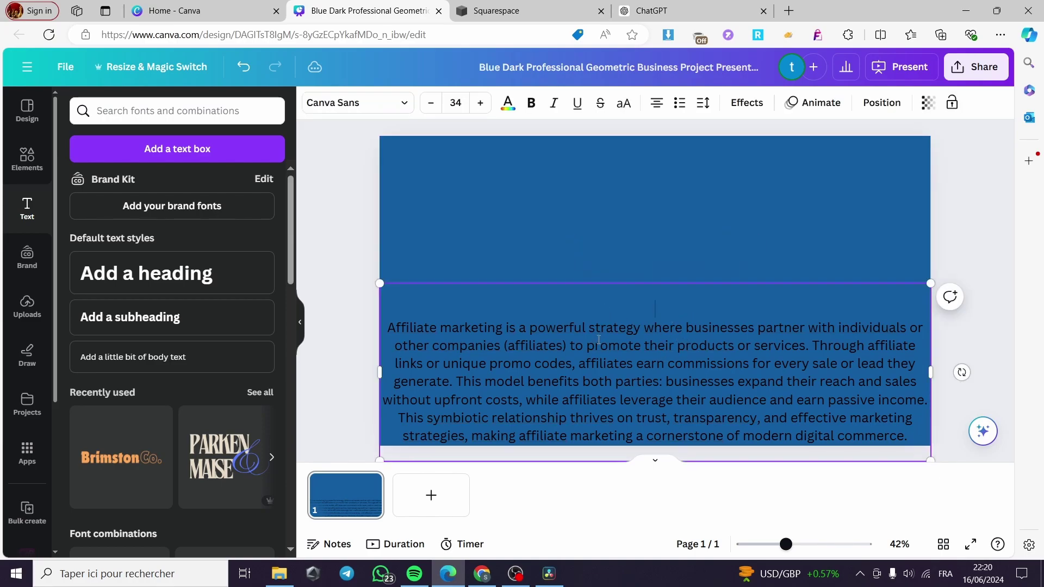
- Set the whole paragraph to font size 24 and fit it in a narrower box near the middle of the slide
key(ctrl+a)
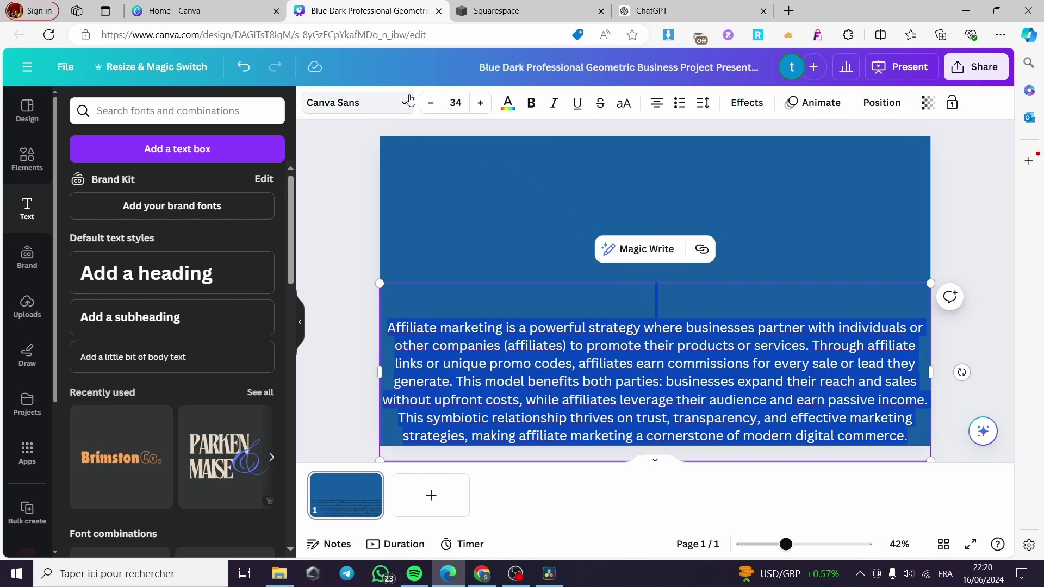
click(449, 102)
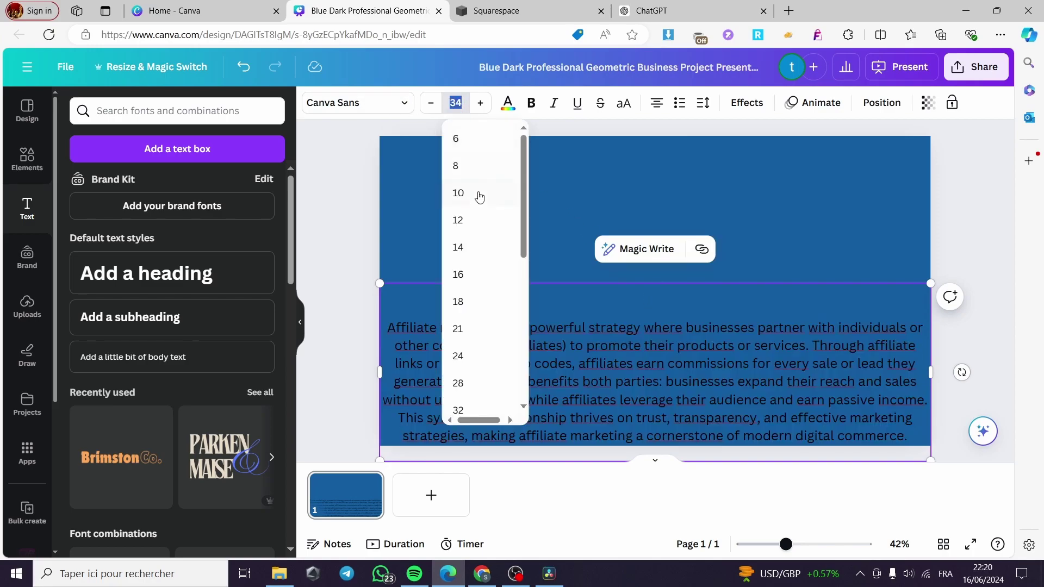
click(488, 244)
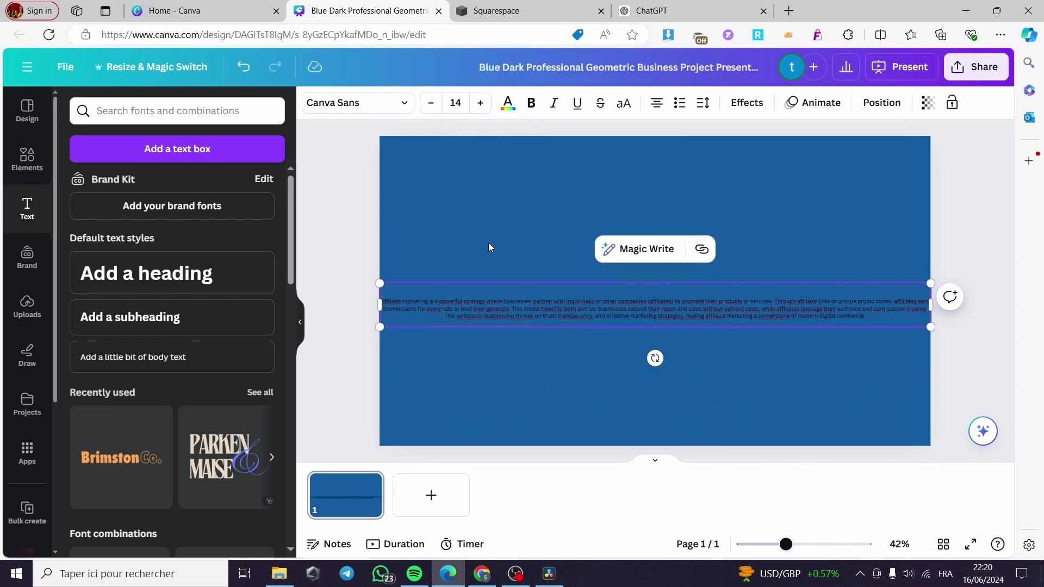
click(459, 103)
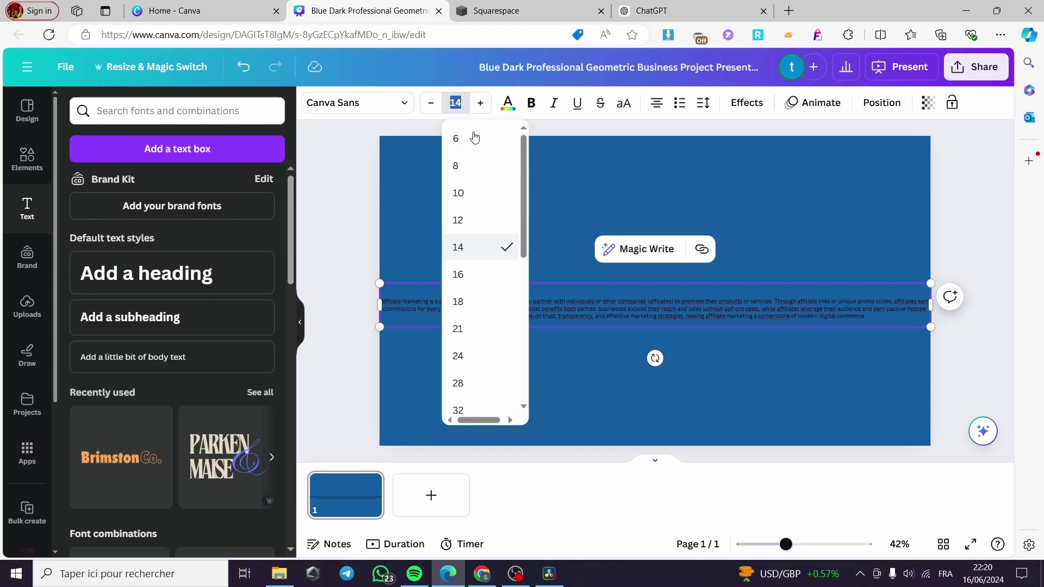
click(486, 368)
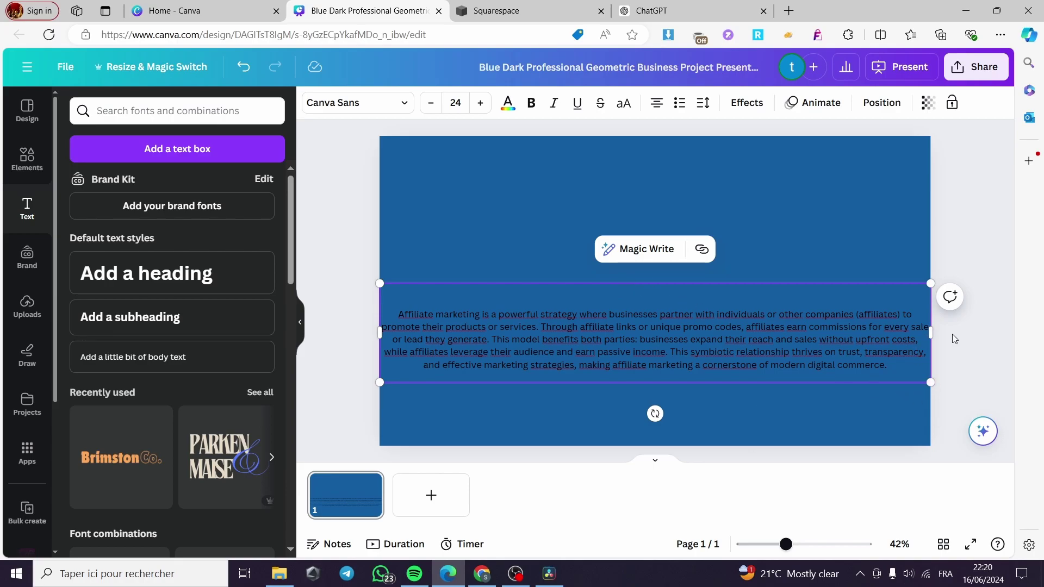
drag(930, 333, 827, 338)
drag(677, 338, 709, 268)
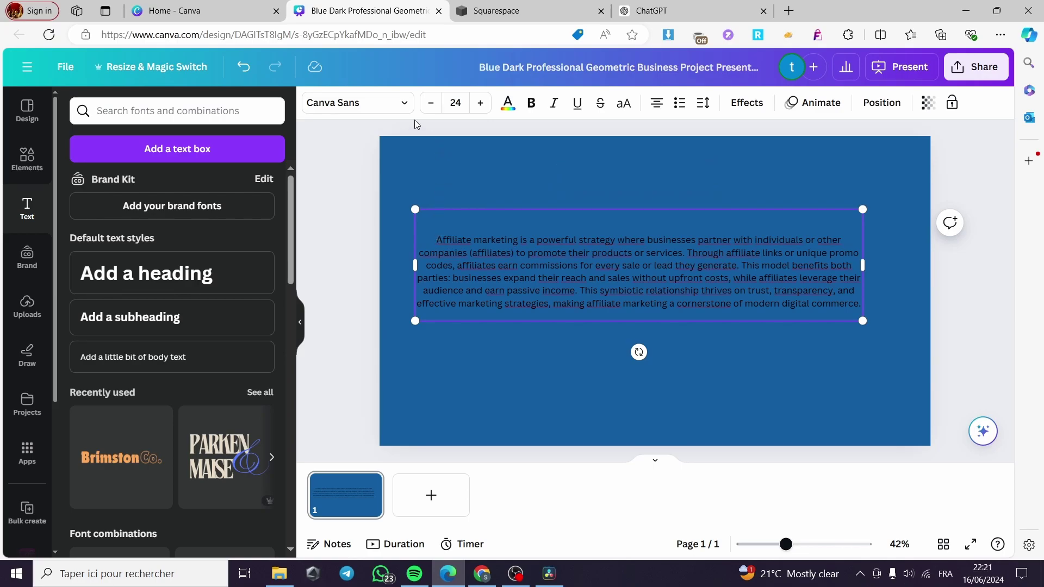
- Try the Cubao Narrow and Horizon fonts on the paragraph, and settle on Glacial Indifference
click(348, 105)
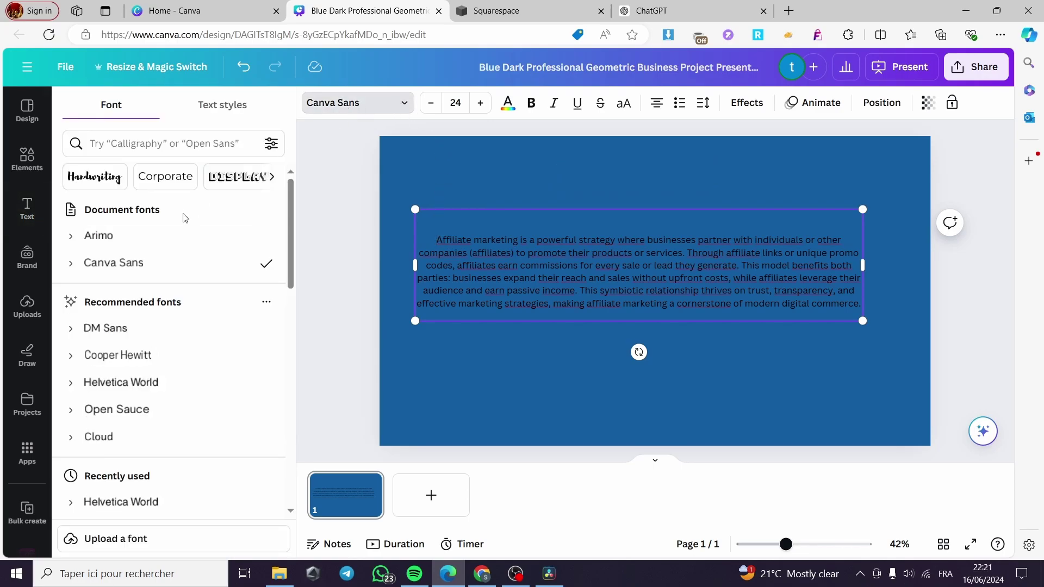
scroll(184, 351, down, 4)
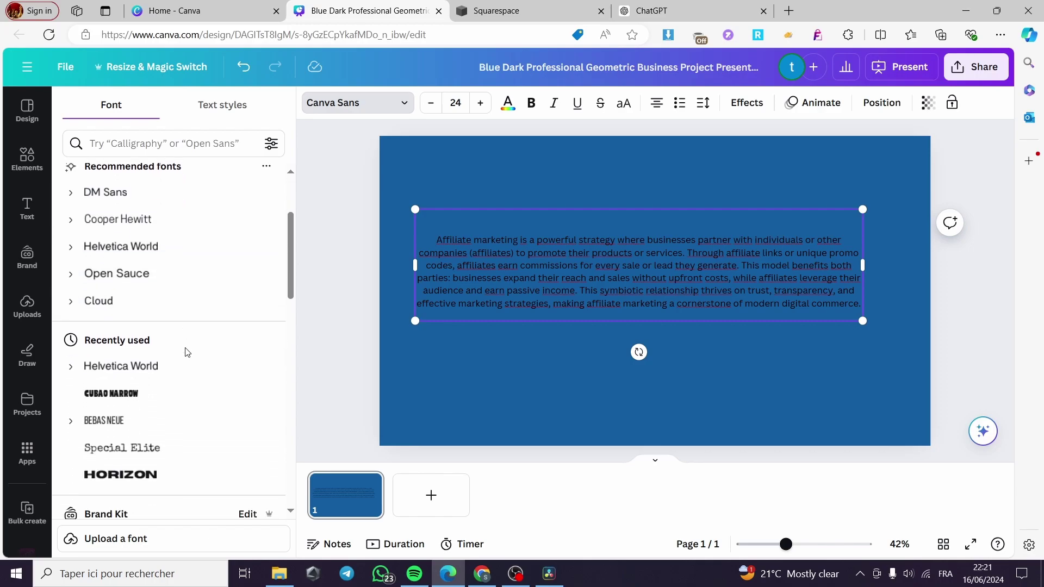
click(162, 328)
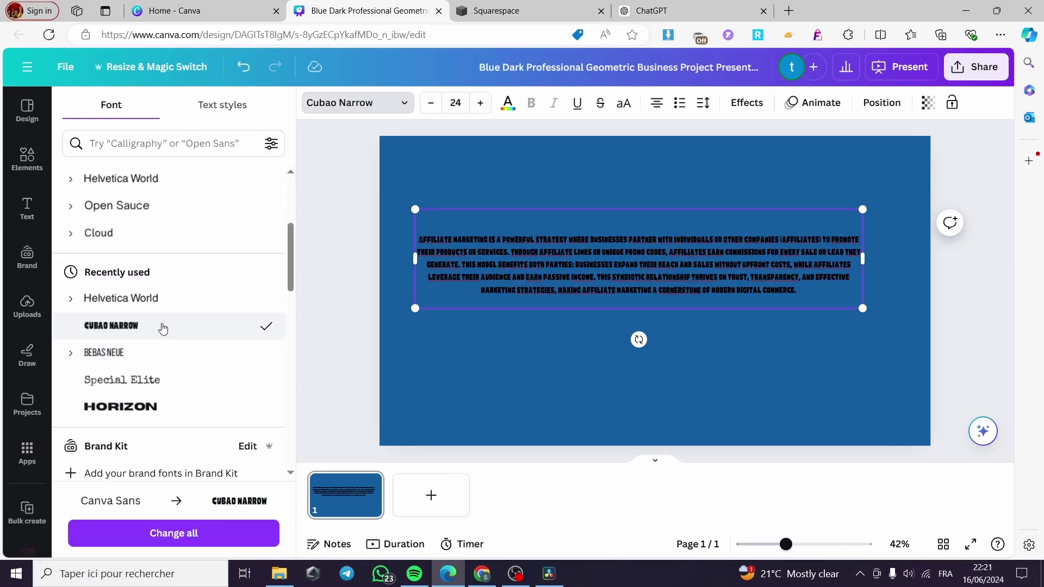
click(151, 406)
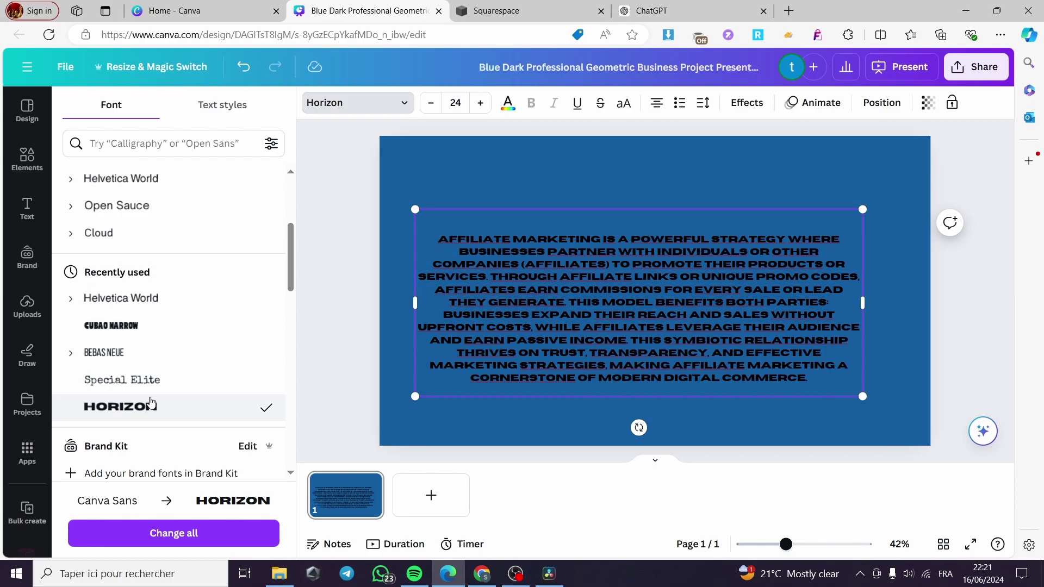
scroll(163, 348, down, 5)
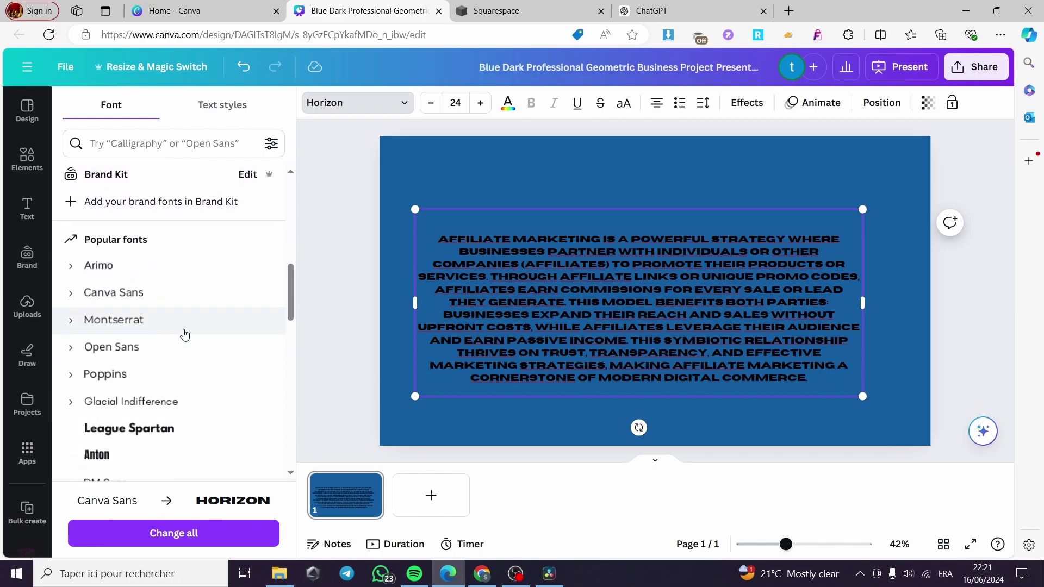
click(170, 411)
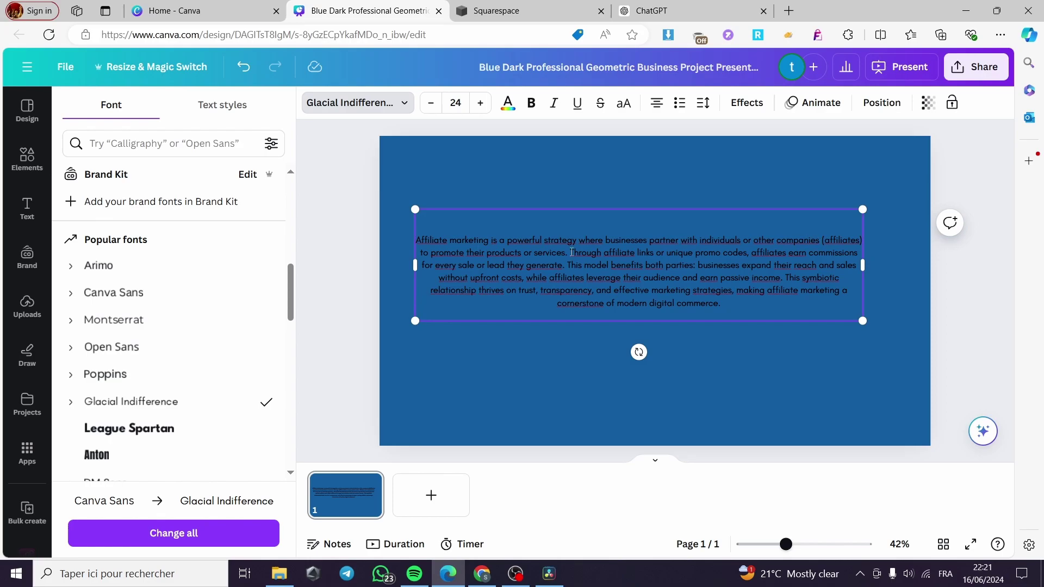
- Cut the opening sentence and its full stop out of the paragraph, and move the remaining text slightly lower
drag(565, 253, 417, 238)
key(ctrl+c)
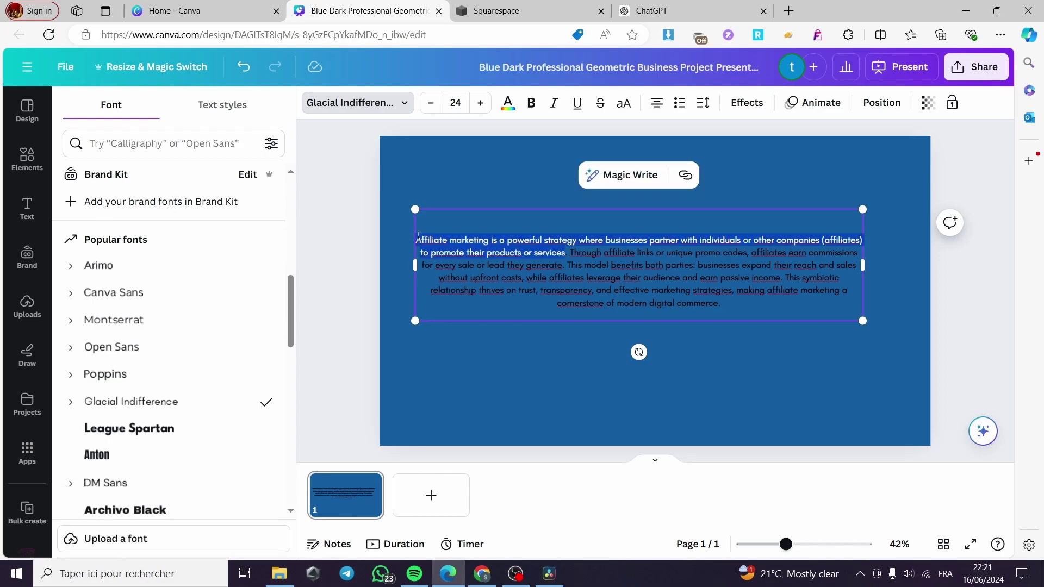
key(BackSpace)
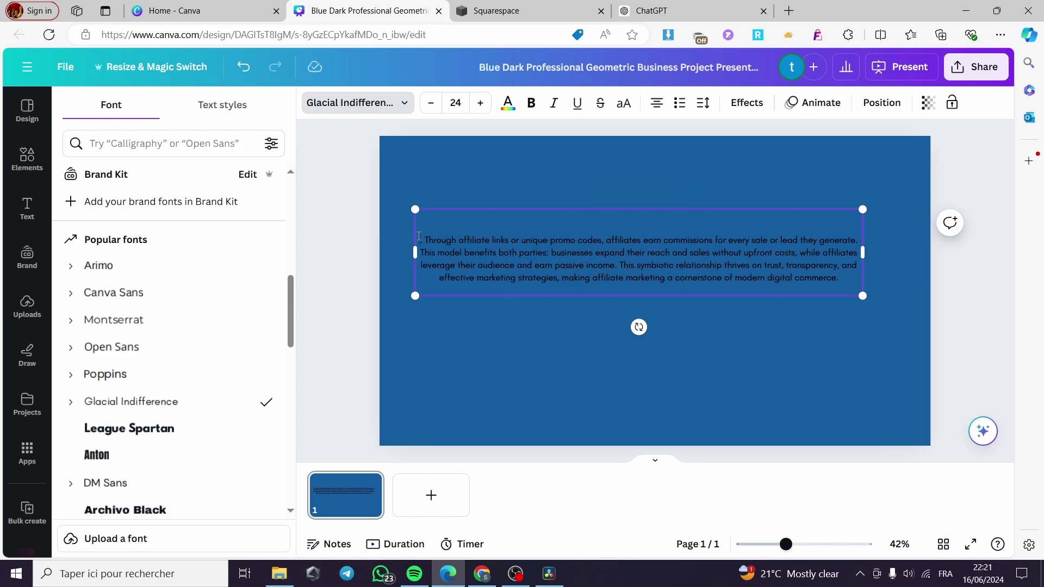
click(424, 245)
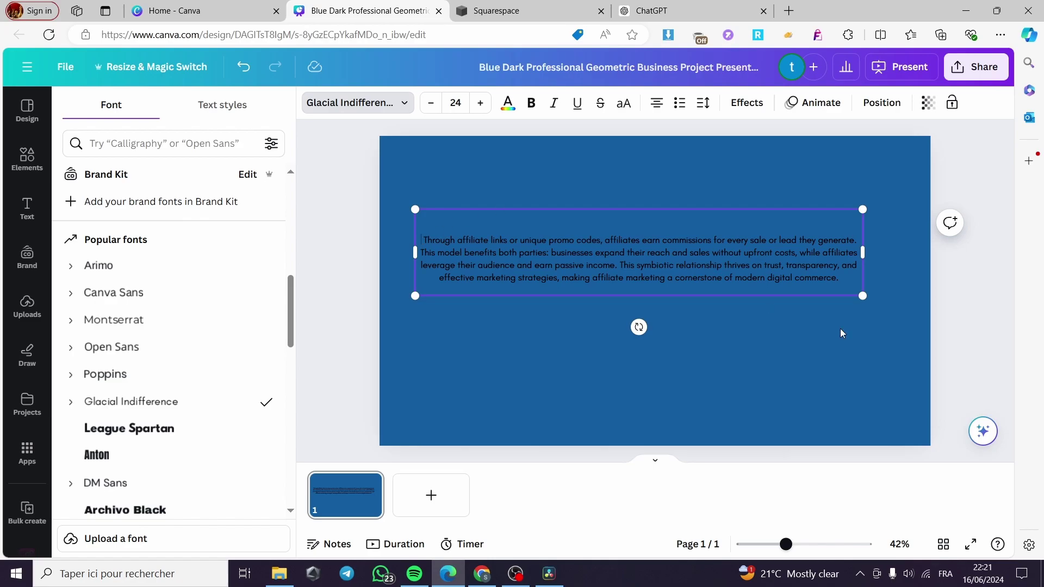
click(710, 264)
drag(751, 276, 759, 320)
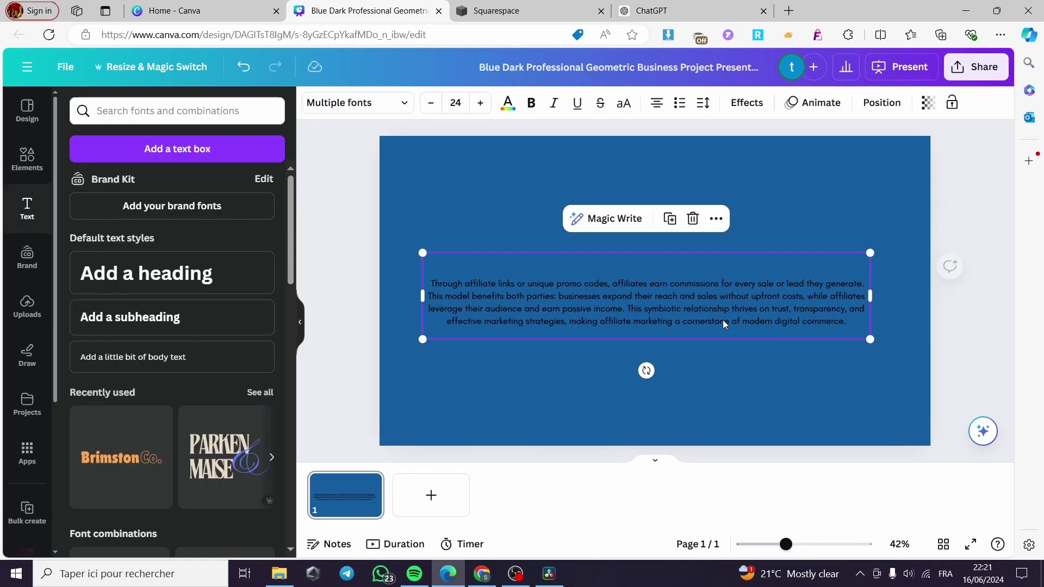
- Add a text box containing the cut opening sentence and place it above the remaining paragraph
click(170, 157)
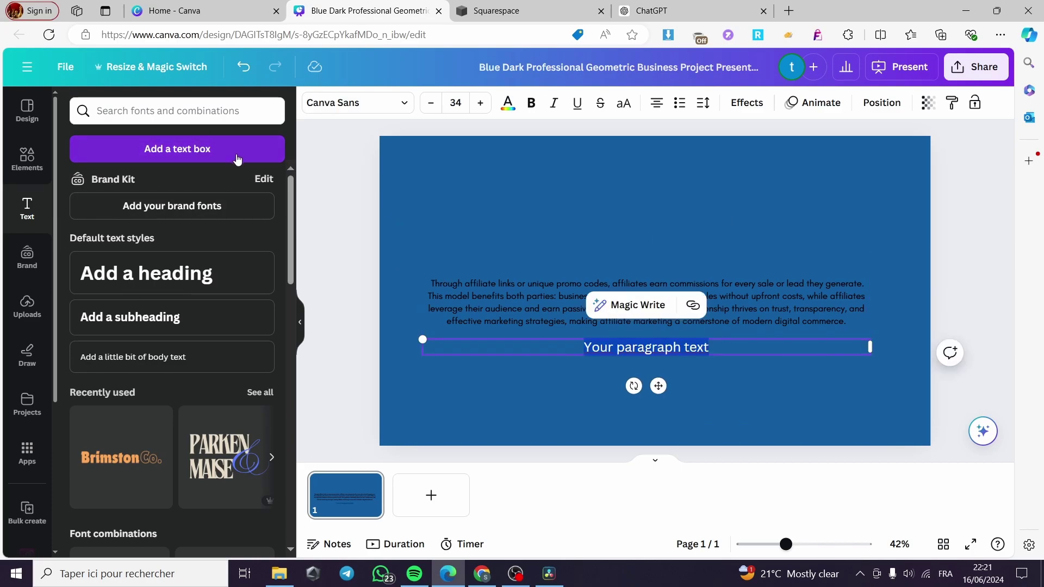
key(ctrl+v)
click(749, 401)
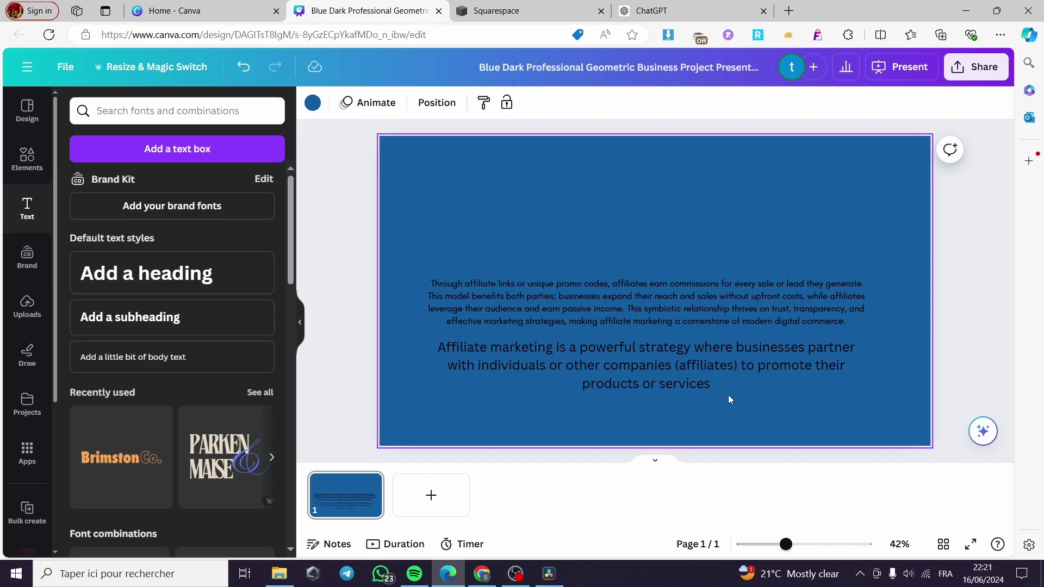
drag(543, 354, 525, 242)
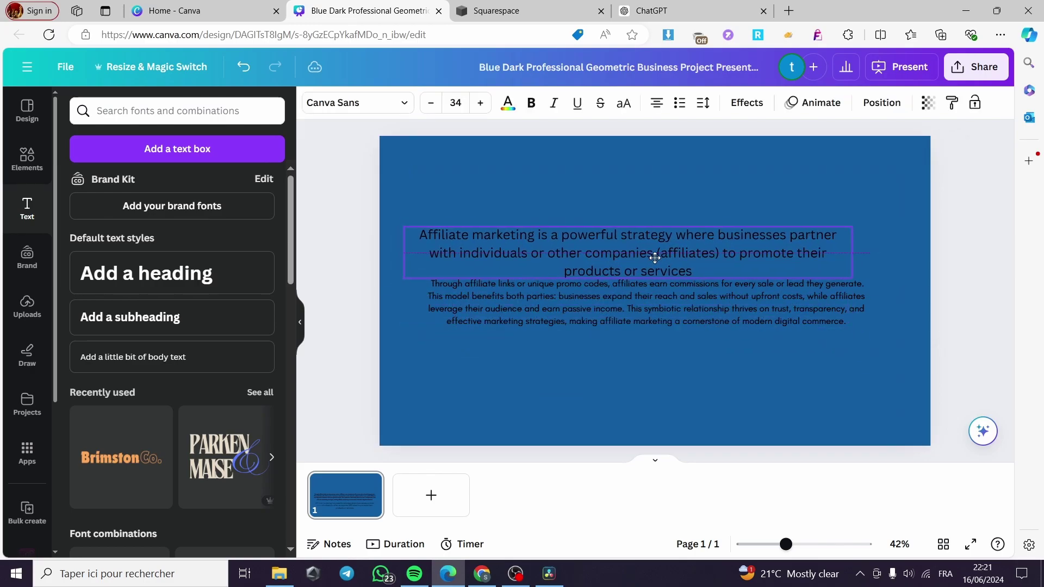
- Set the opening sentence's font size to 24
shift+click(683, 299)
click(682, 264)
double_click(699, 263)
key(ctrl+a)
click(465, 102)
text(24)
key(Return)
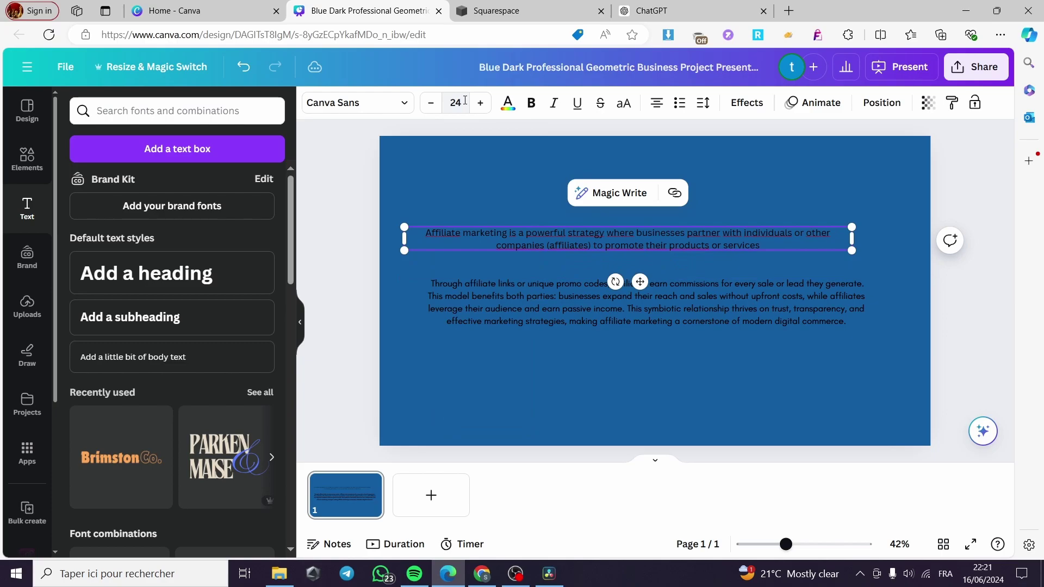
- Nudge the lower paragraph slightly and move the opening sentence down and left, directly above it
click(803, 292)
drag(803, 293, 806, 294)
click(756, 242)
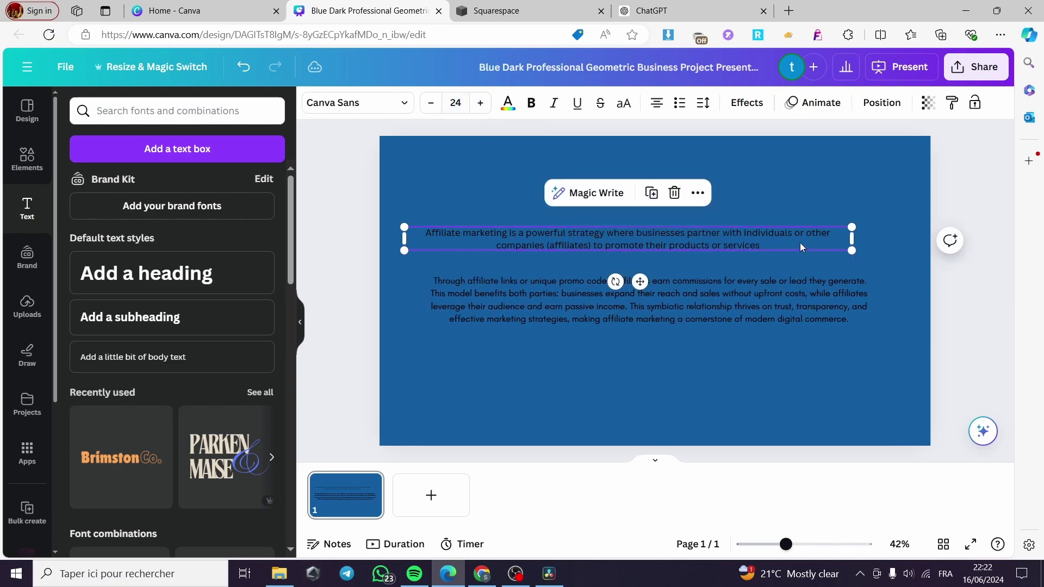
drag(735, 239, 696, 261)
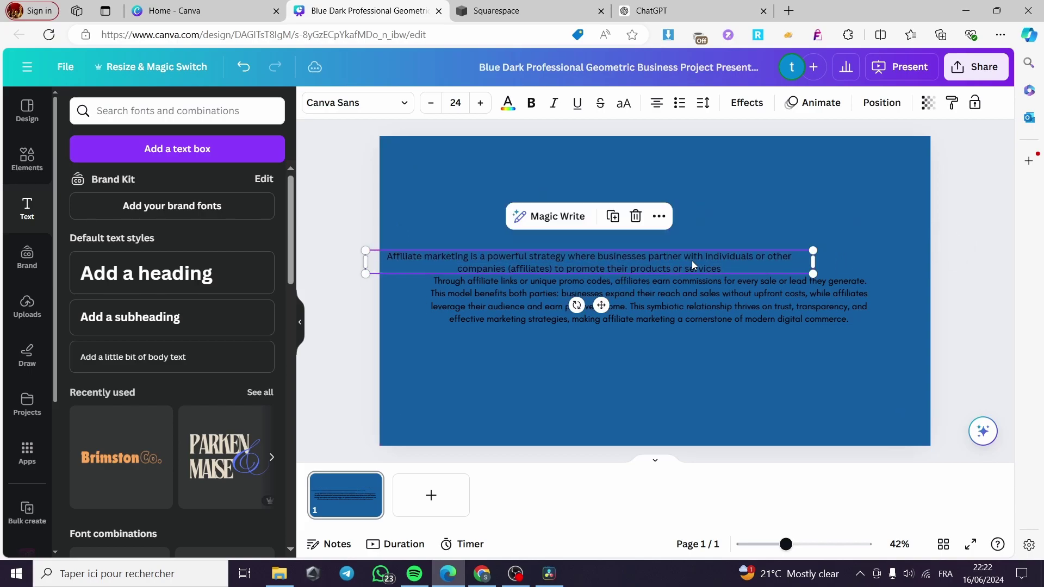
- Left-align the opening sentence and shift its box right so it starts just inside the slide's left edge
drag(383, 256, 748, 268)
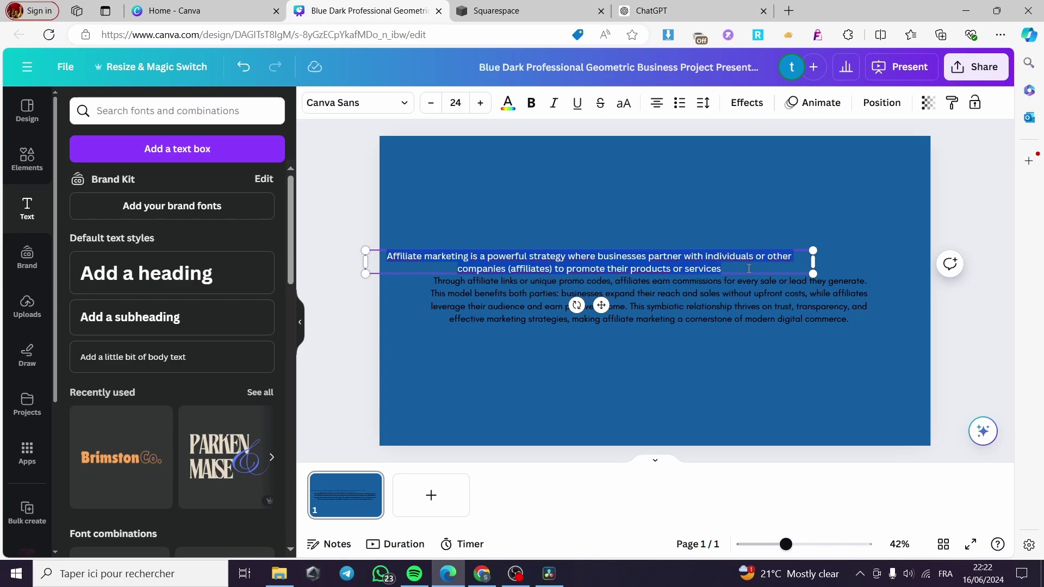
click(657, 103)
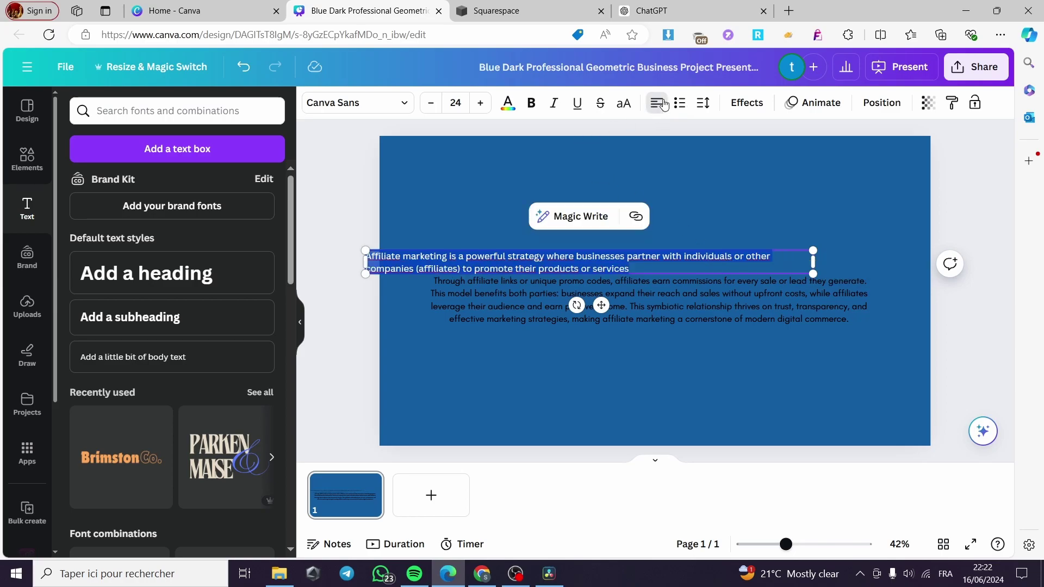
click(956, 213)
drag(603, 262, 626, 261)
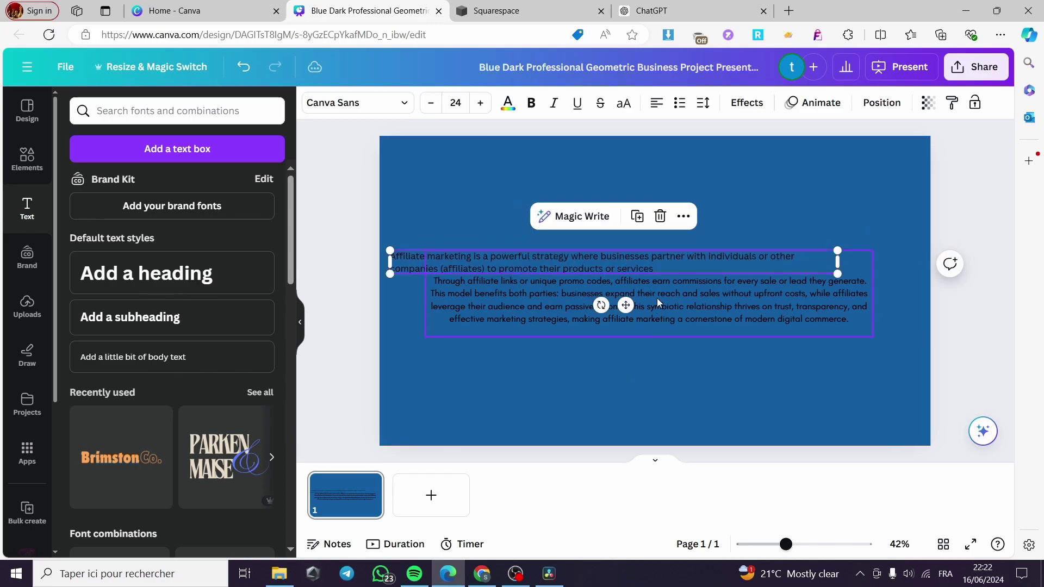
- Make the whole opening sentence bold
double_click(529, 268)
click(684, 271)
key(ctrl+a)
click(535, 101)
click(813, 209)
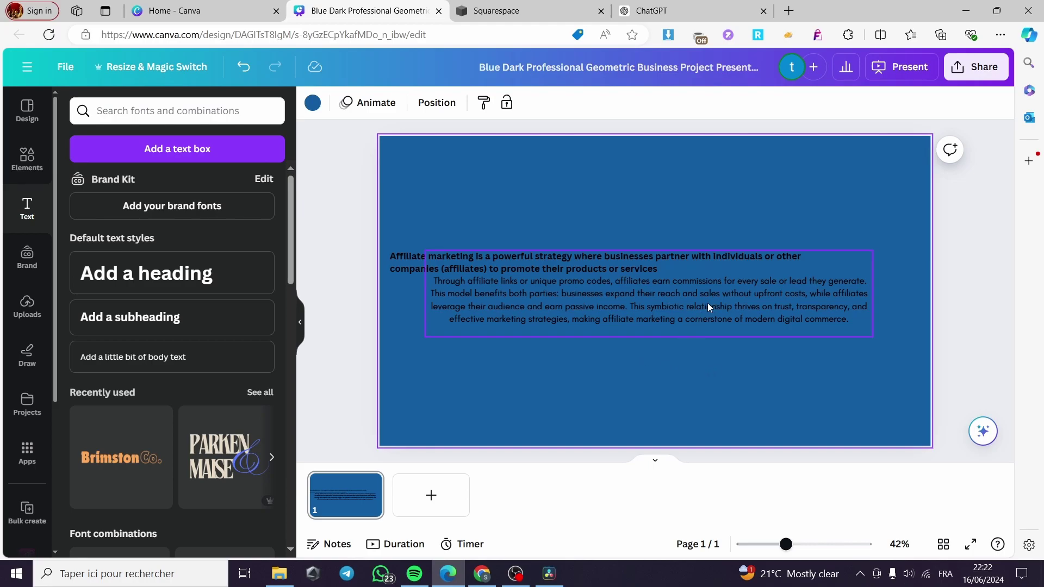
- Add a full stop at the end of the bold opening sentence and nudge the paragraph below it slightly
click(676, 269)
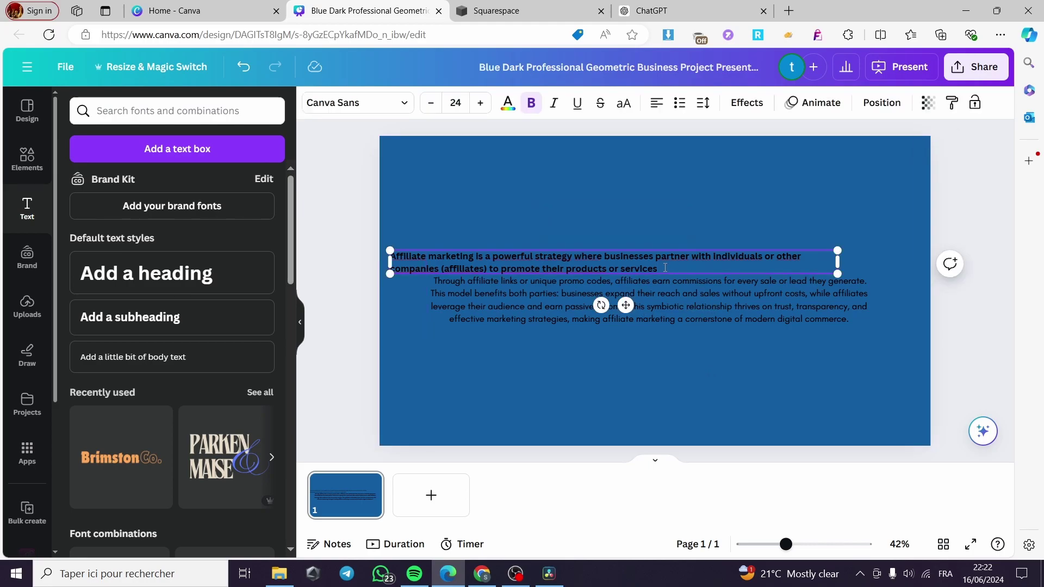
click(704, 225)
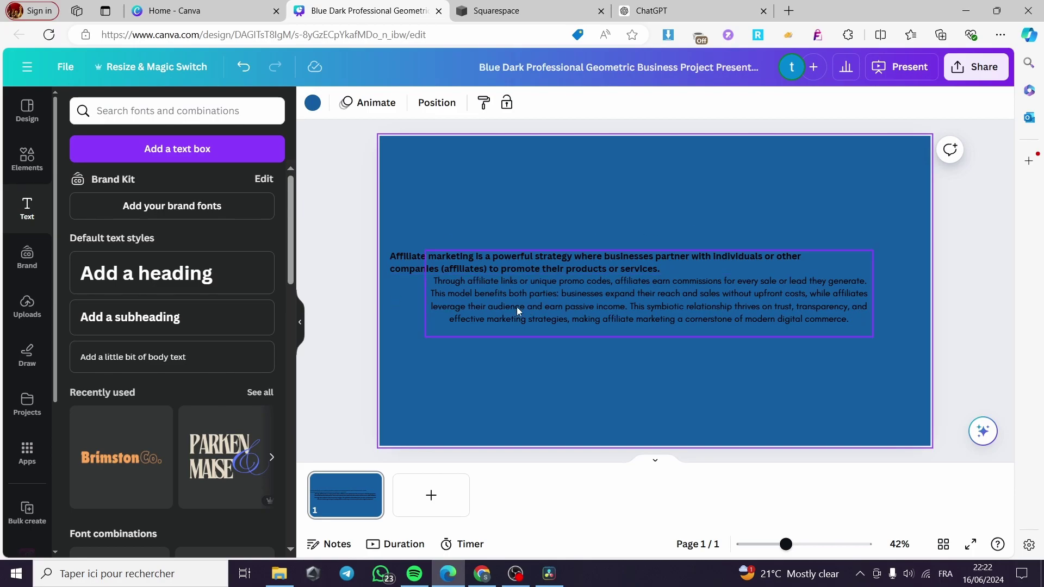
click(569, 300)
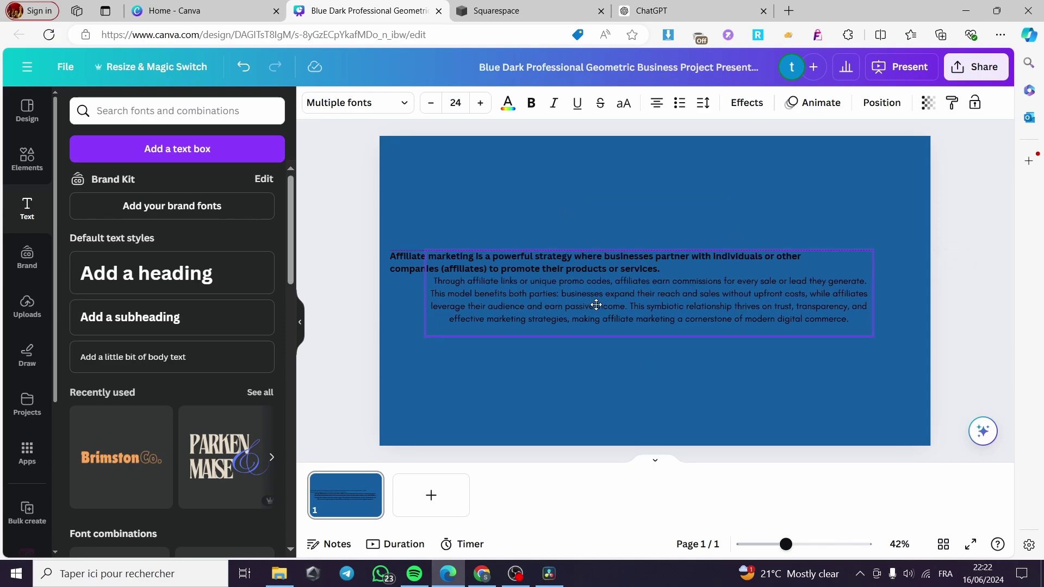
drag(596, 305, 595, 305)
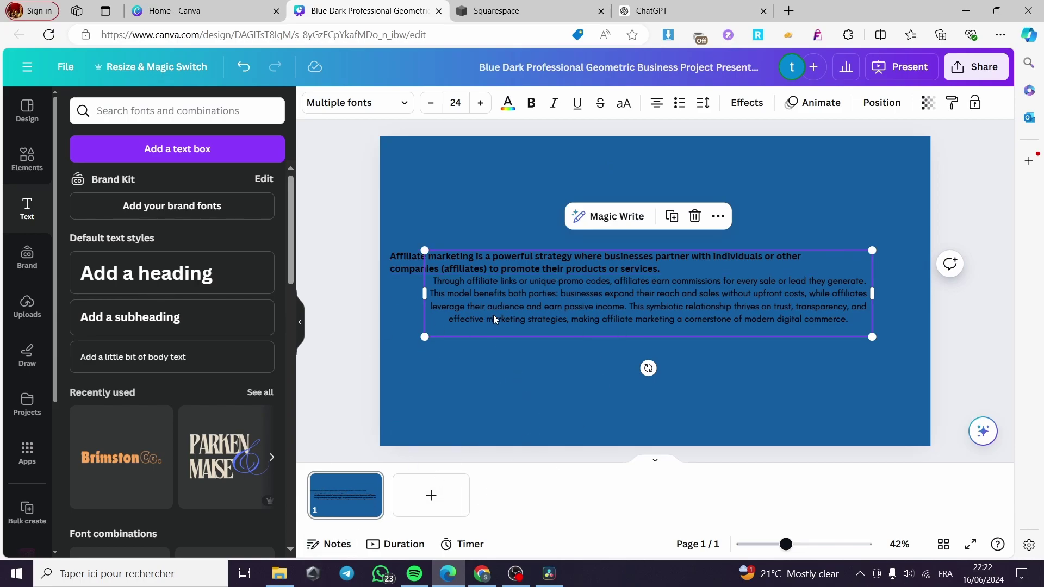
- Delete the blue background from the slide
click(761, 389)
key(Delete)
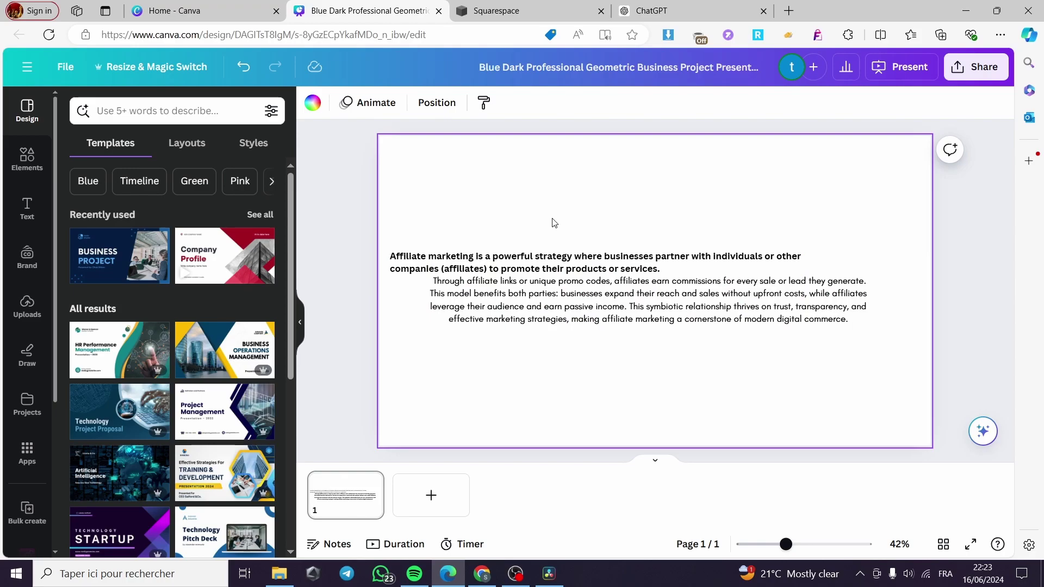
- Group the opening sentence with the paragraph below it and move the group up near the slide's upper edge
click(545, 293)
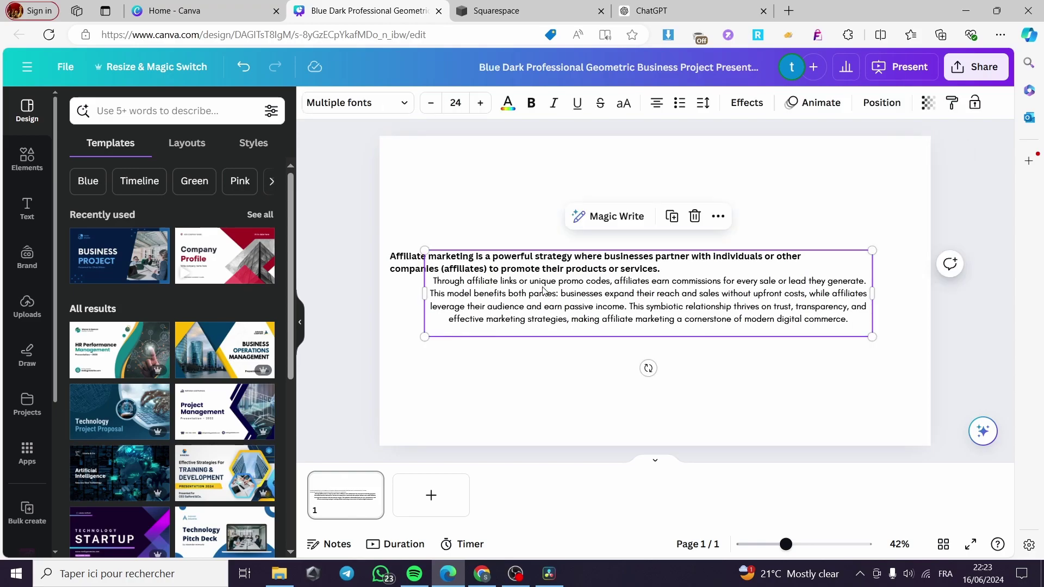
shift+click(441, 268)
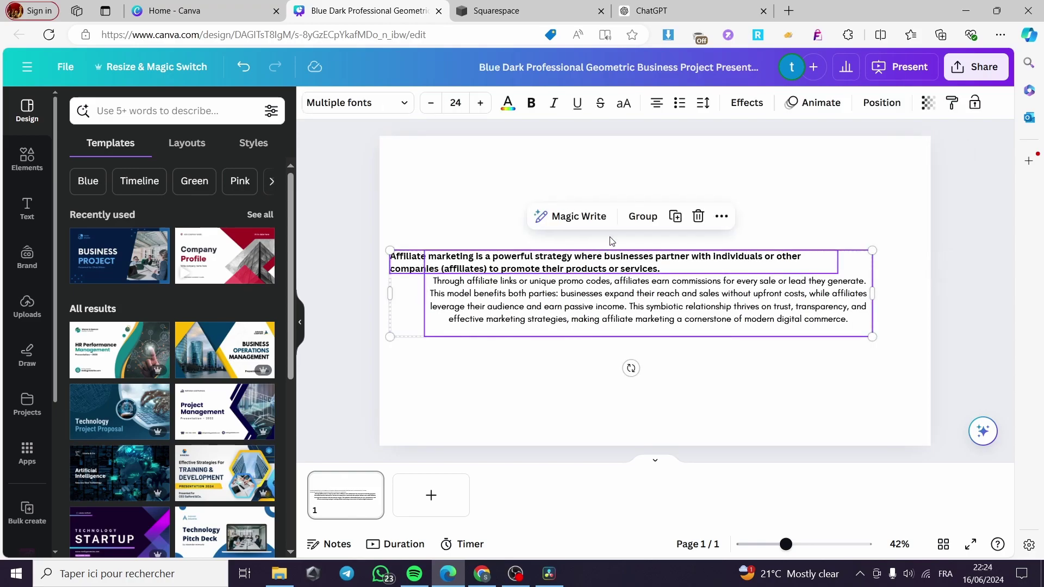
click(632, 218)
click(773, 381)
drag(708, 311, 705, 213)
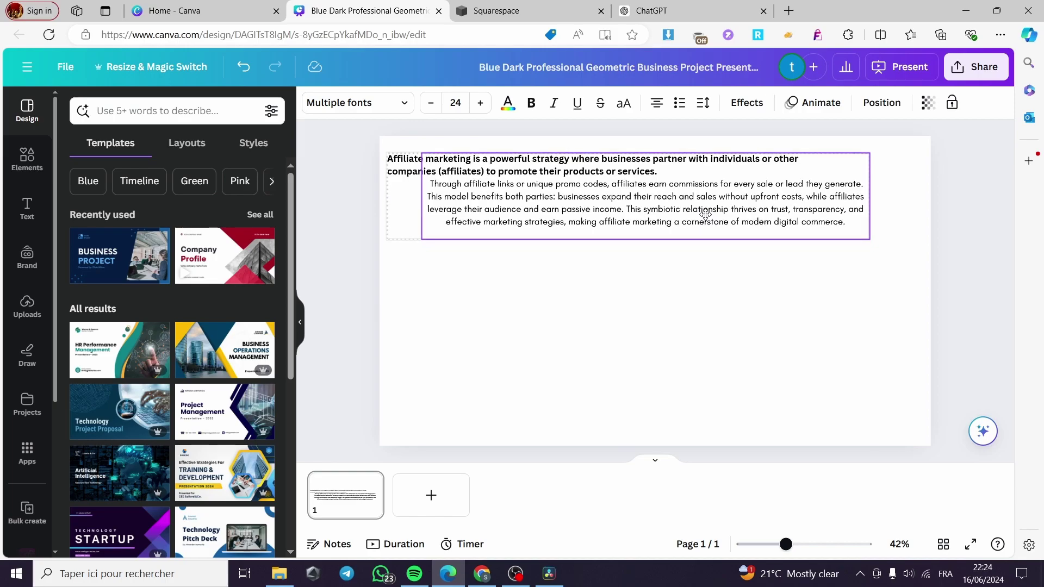
click(956, 281)
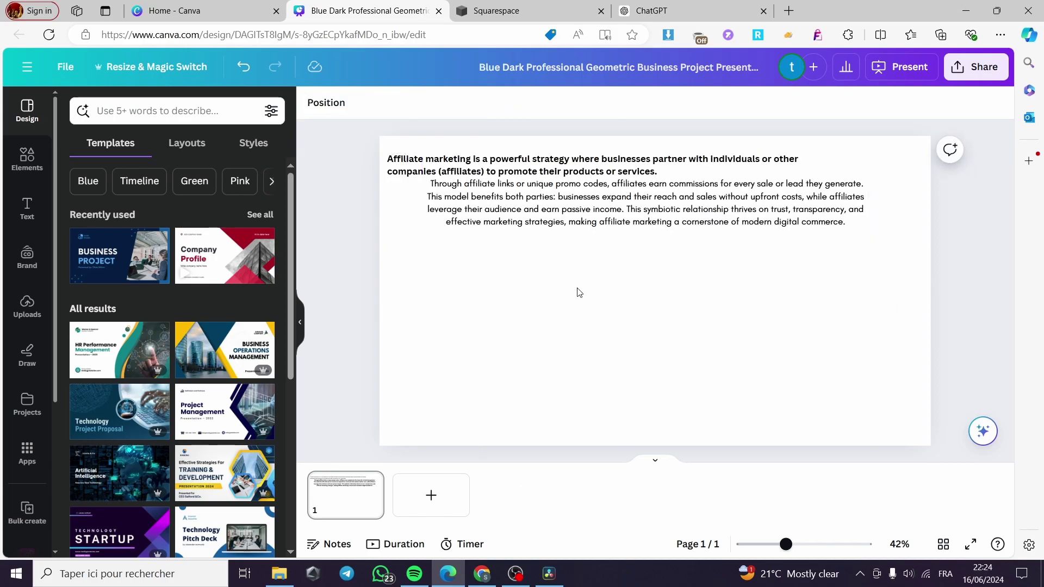
- Switch to ChatGPT and send the follow-up message "i need more details"
click(631, 11)
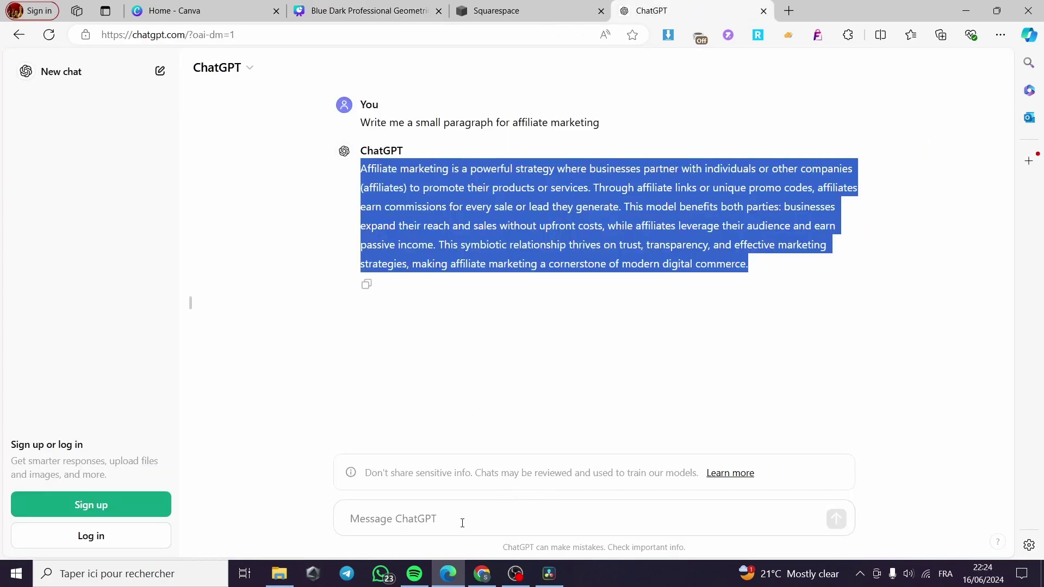
click(462, 521)
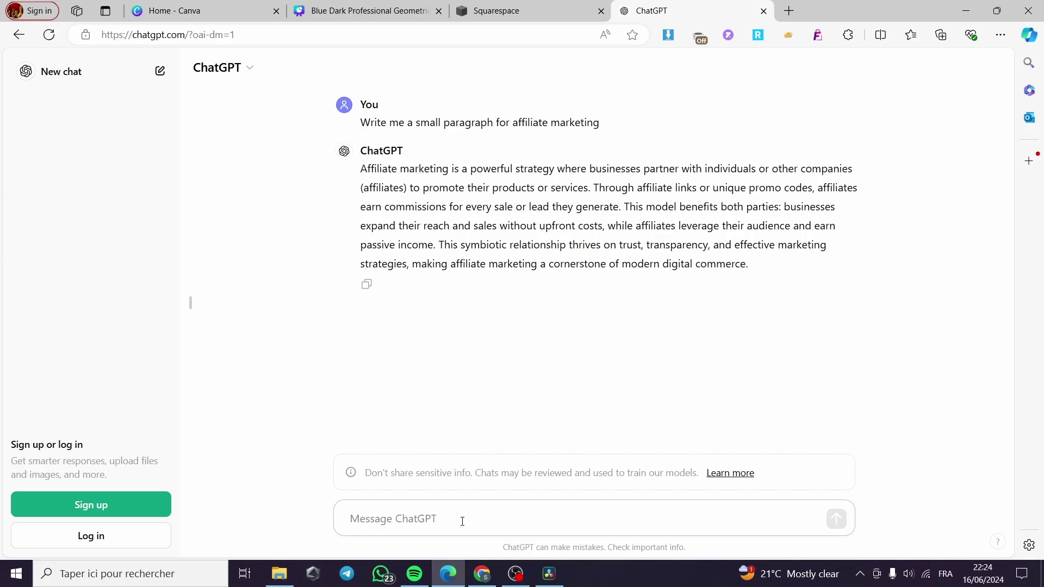
text(i nee)
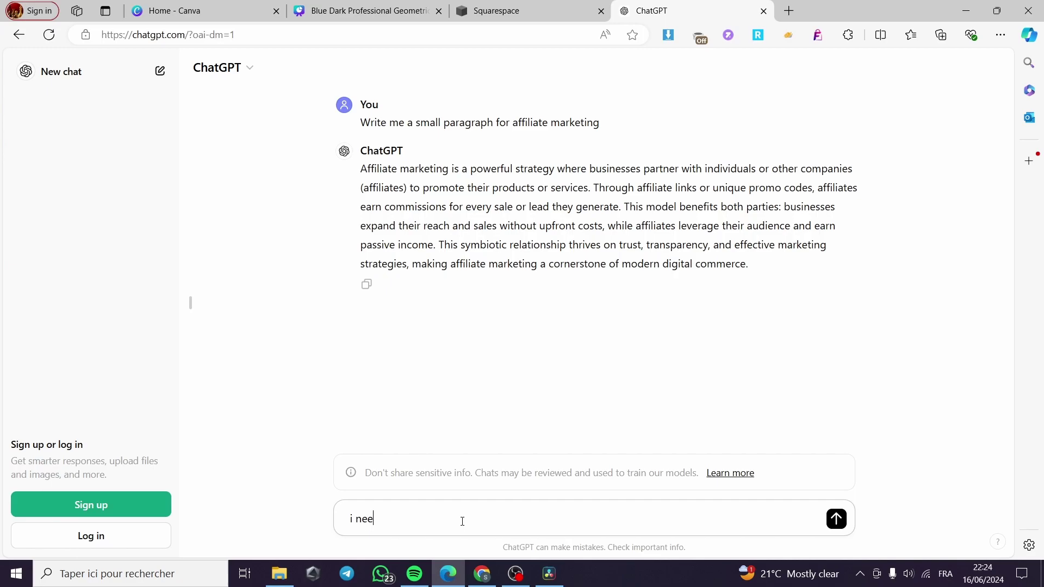
text(d more detao)
key(BackSpace)
text(ils)
key(Return)
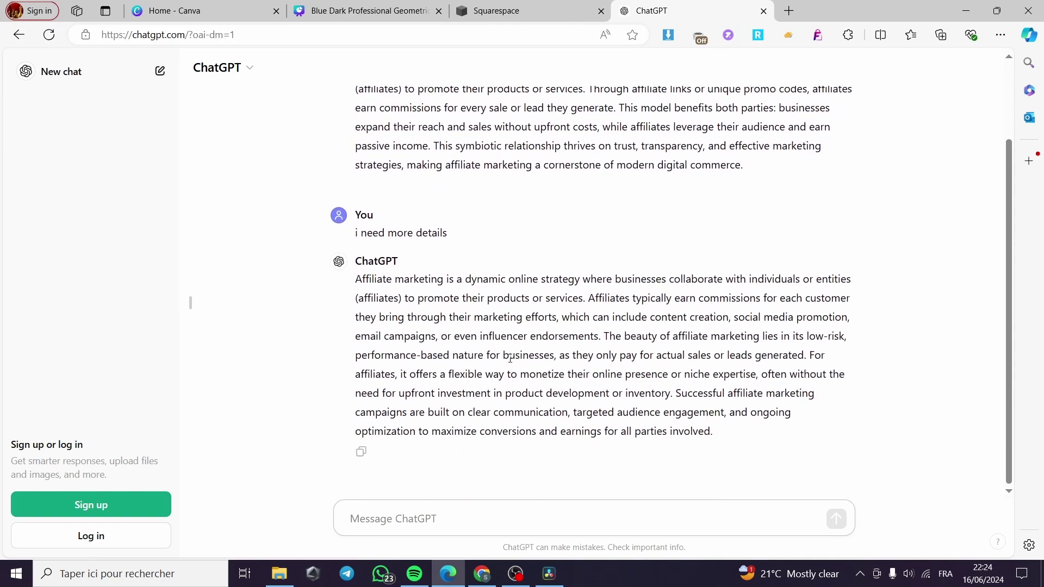
- Copy the full text of ChatGPT's second, more detailed answer on affiliate marketing
scroll(469, 429, up, 2)
scroll(497, 419, down, 2)
scroll(443, 340, up, 1)
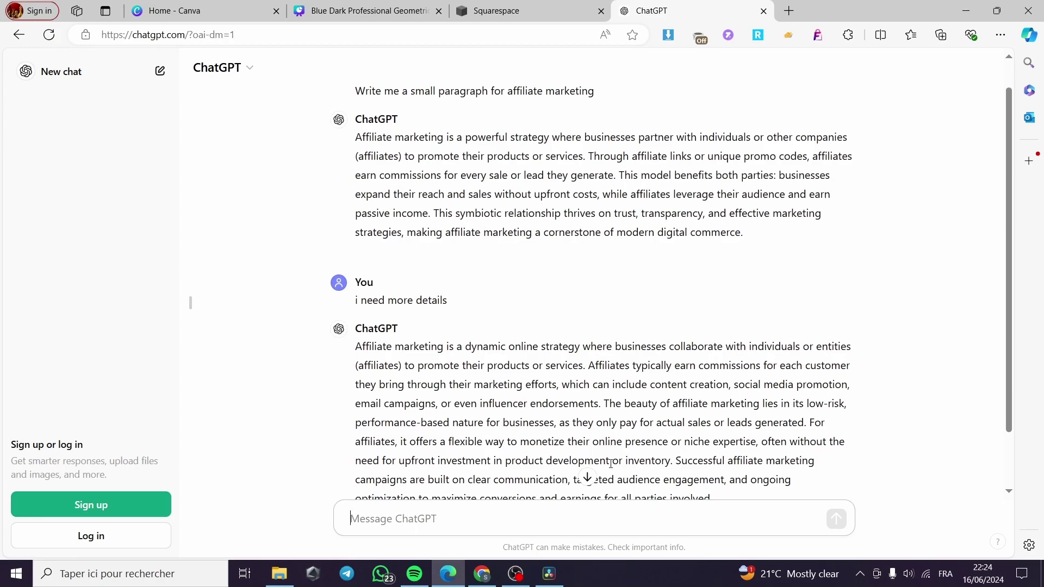
scroll(610, 463, down, 1)
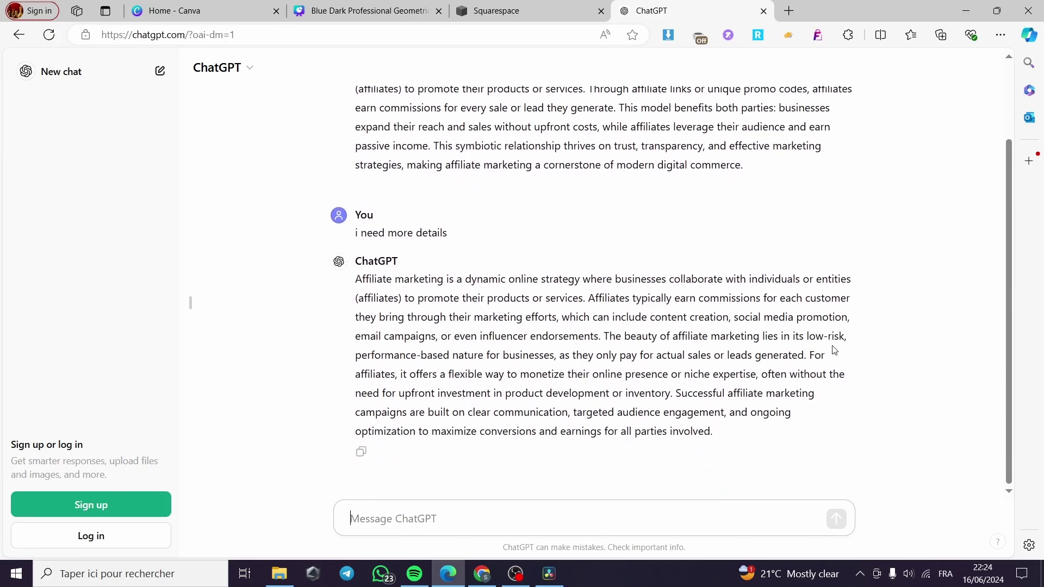
drag(357, 279, 728, 429)
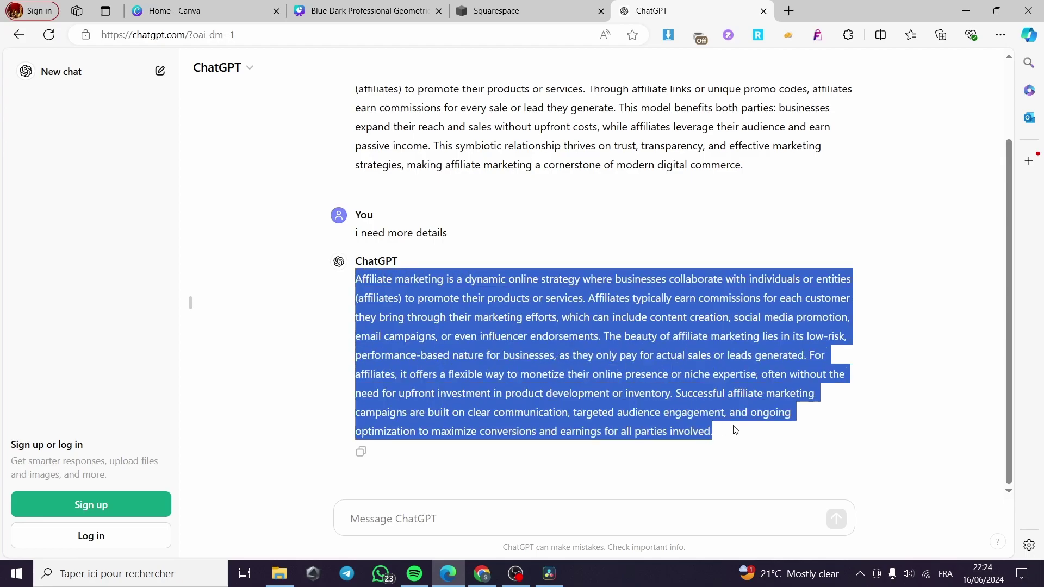
right_click(607, 379)
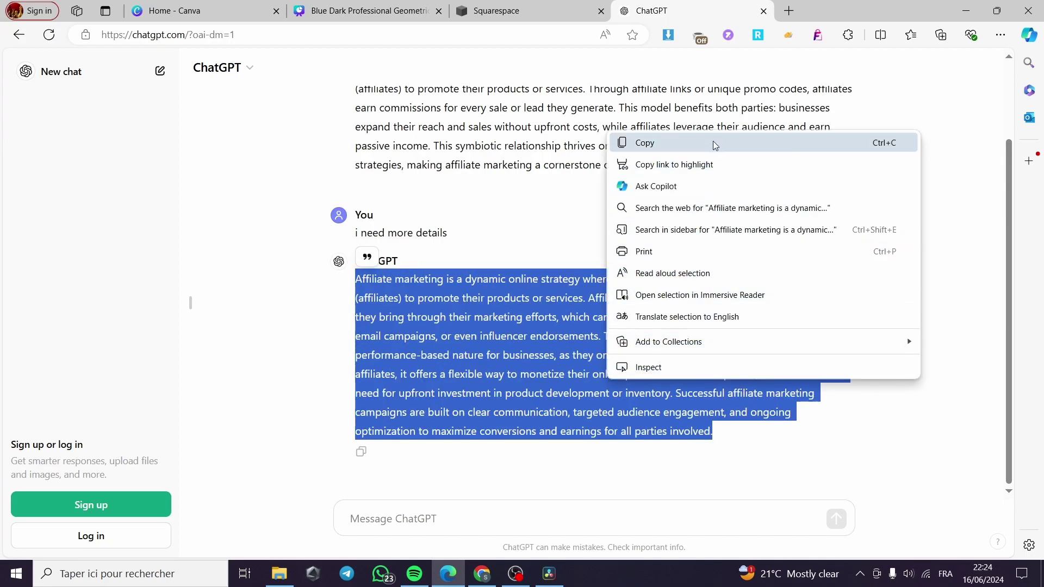
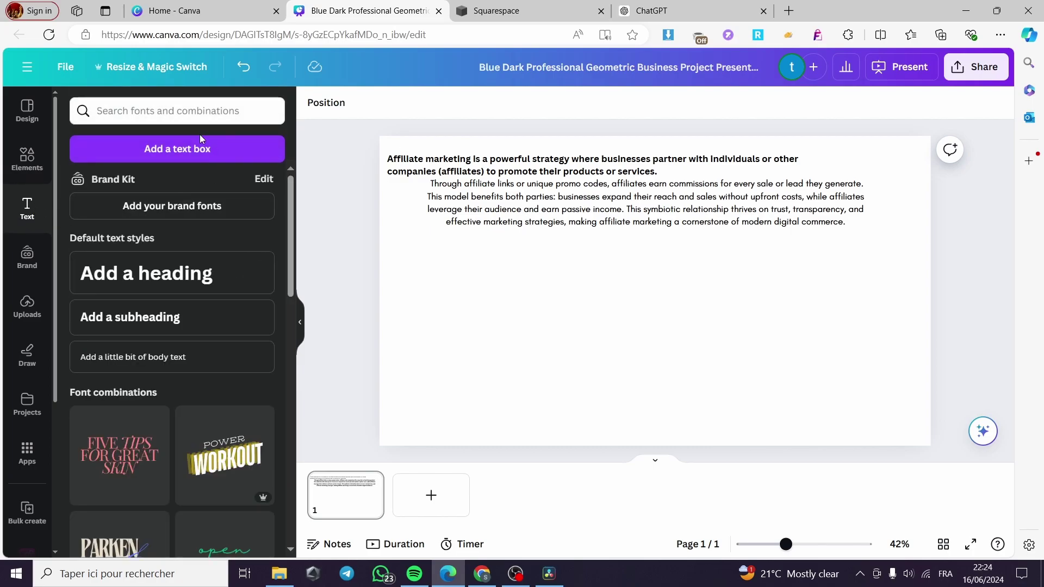
- Paste the copied answer into a new text box on the Canva slide and set its font size to 24
click(195, 150)
key(ctrl+v)
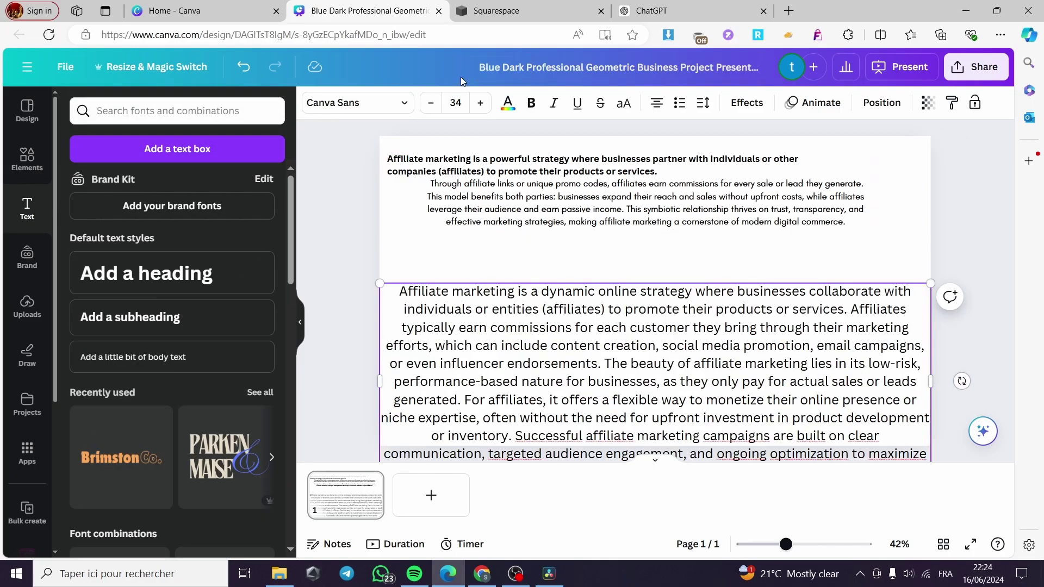
click(455, 102)
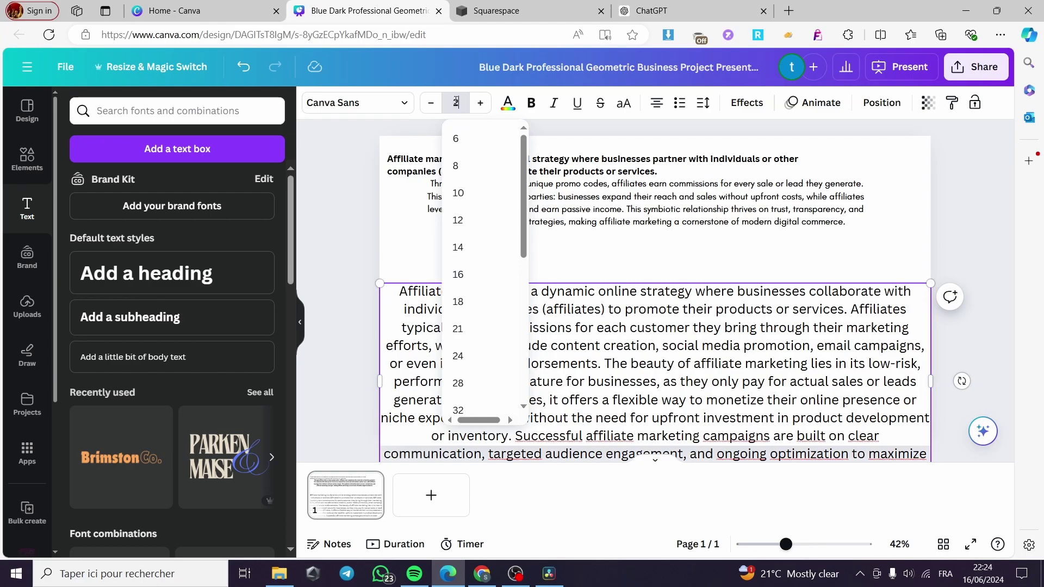
key(Return)
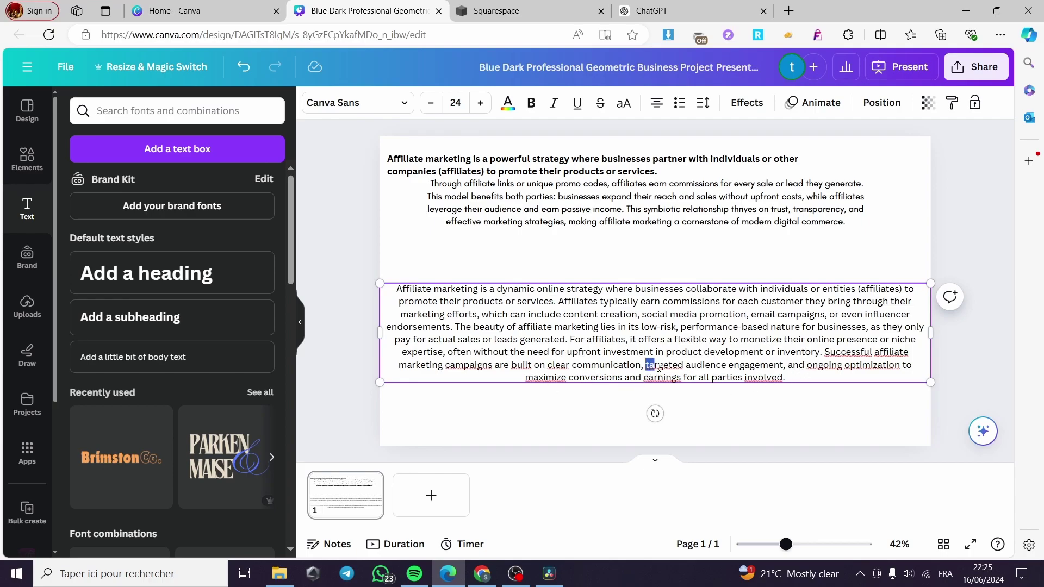
- Cut the pasted text after "clear communication", end it with a full stop, and scale its box down slightly to font size 23.8
drag(658, 367, 786, 380)
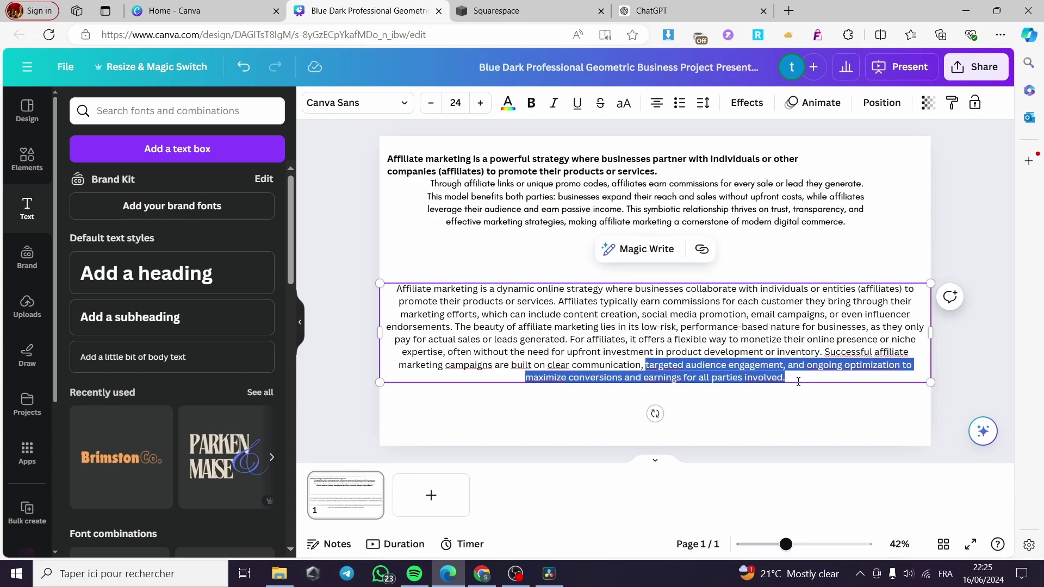
key(BackSpace)
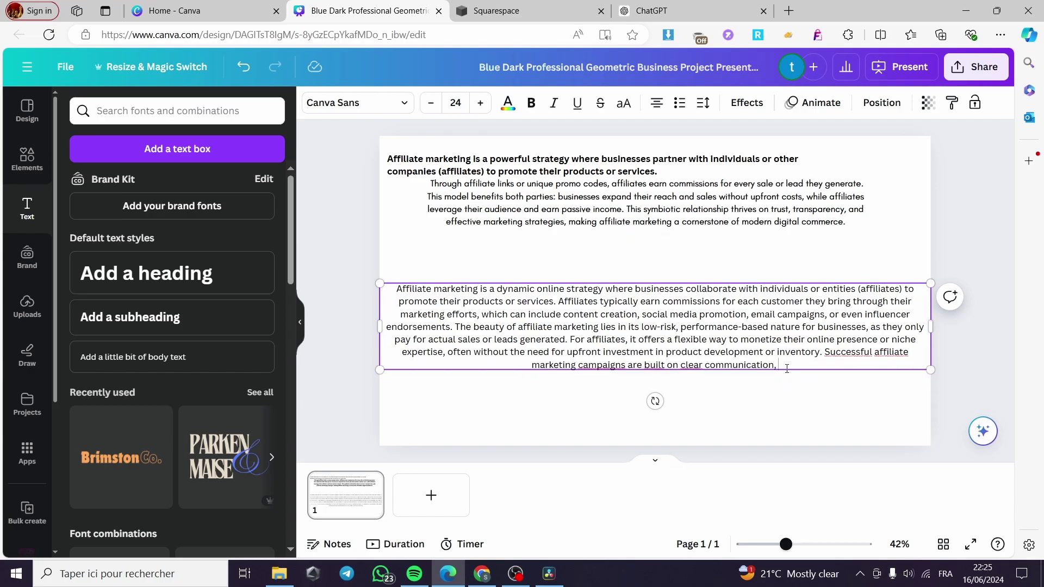
key(BackSpace)
key(BackSpace)
text(.)
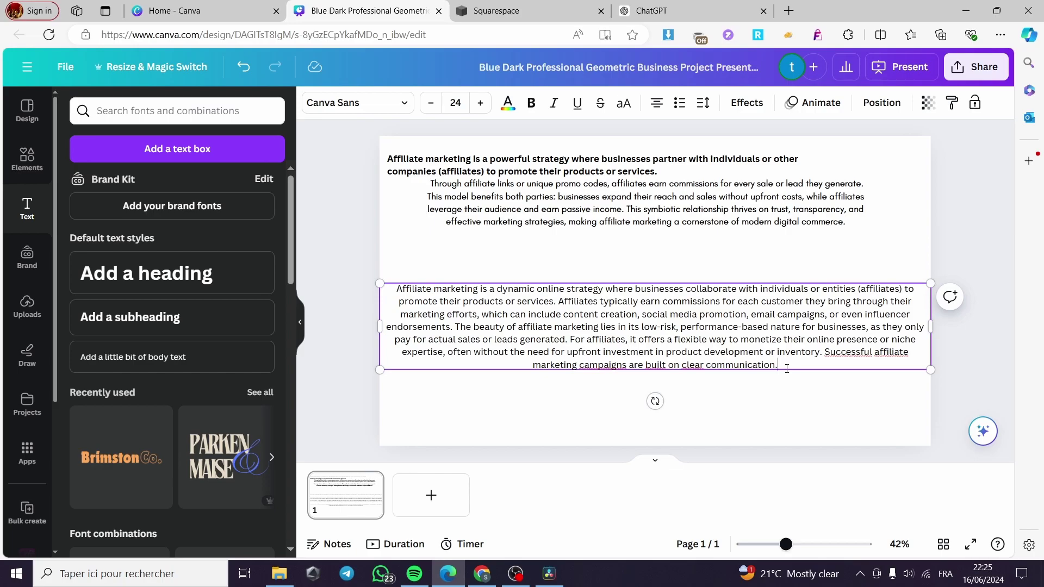
drag(931, 372, 925, 371)
- Ungroup the bold opening sentence and its paragraph, and select the paragraph on its own
click(495, 202)
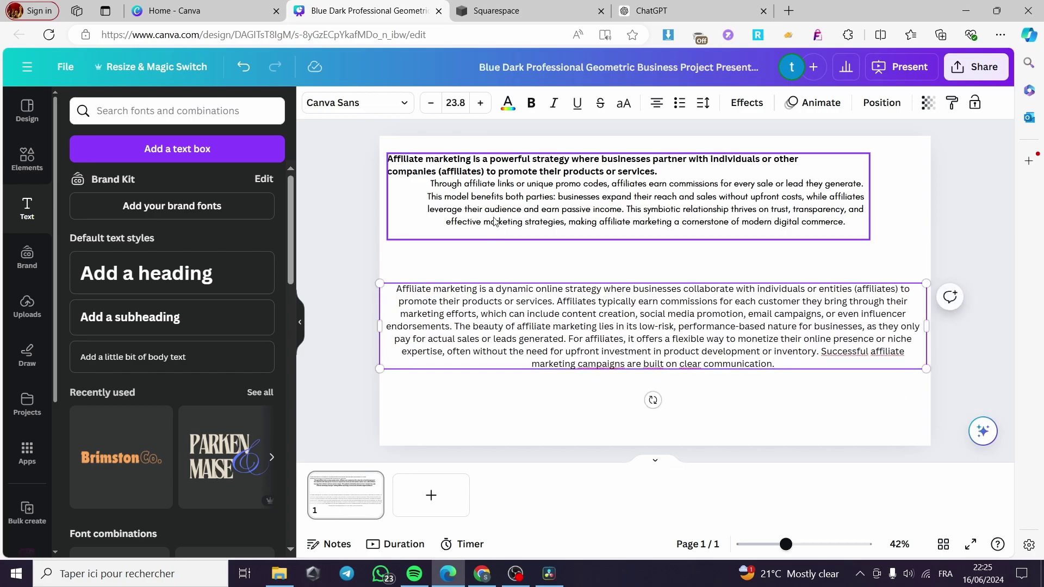
click(474, 297)
click(510, 199)
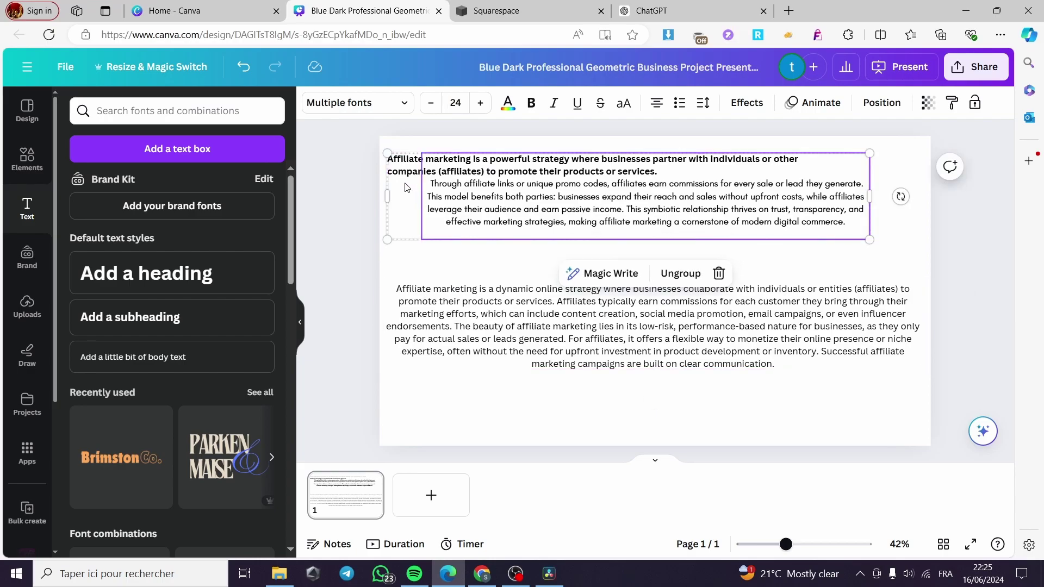
click(680, 273)
click(460, 247)
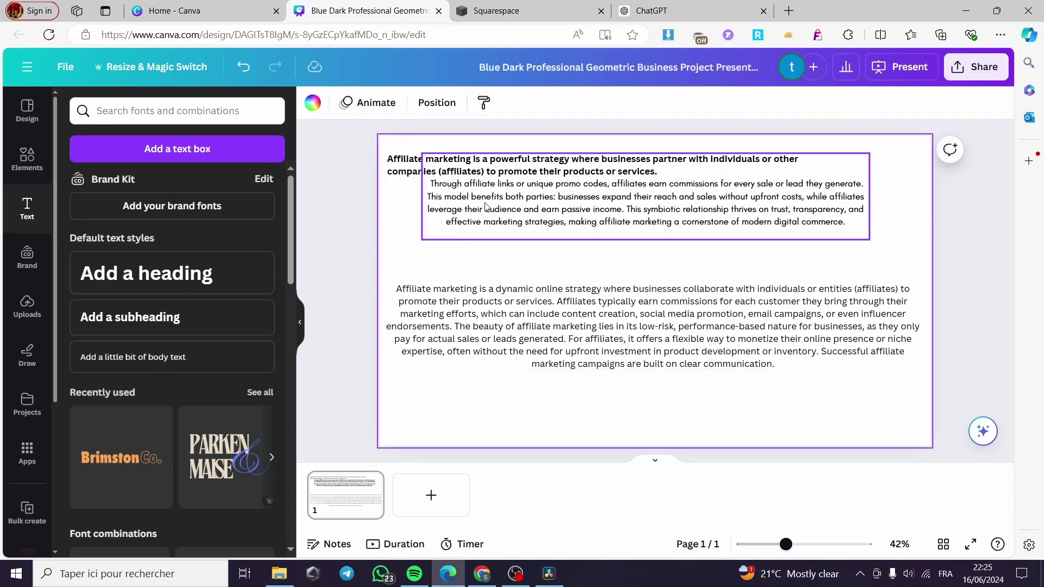
click(485, 207)
- Change the font of the lower, newly pasted paragraph to Helvetica World
click(481, 341)
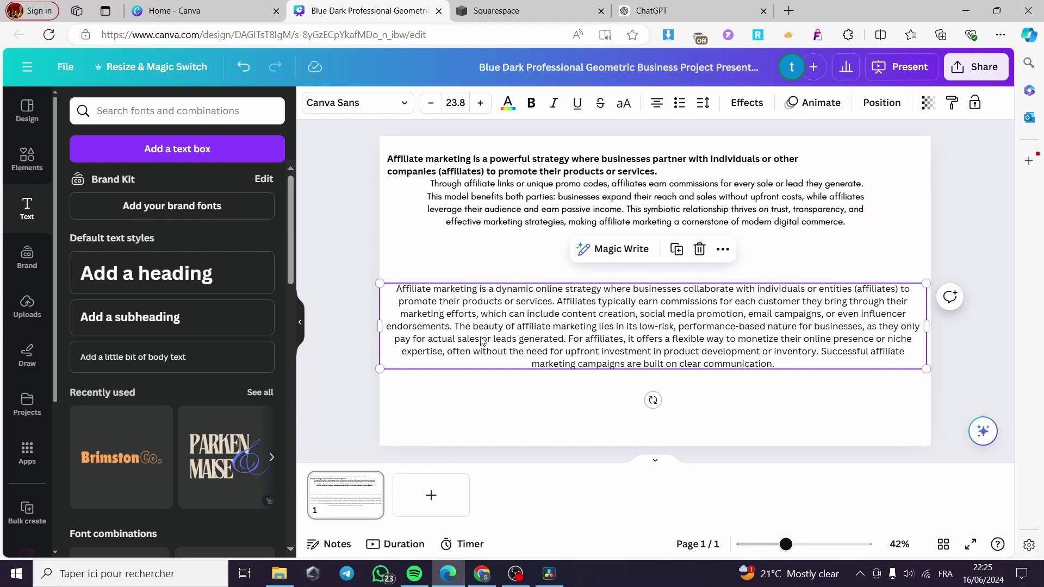
click(407, 112)
scroll(199, 377, down, 3)
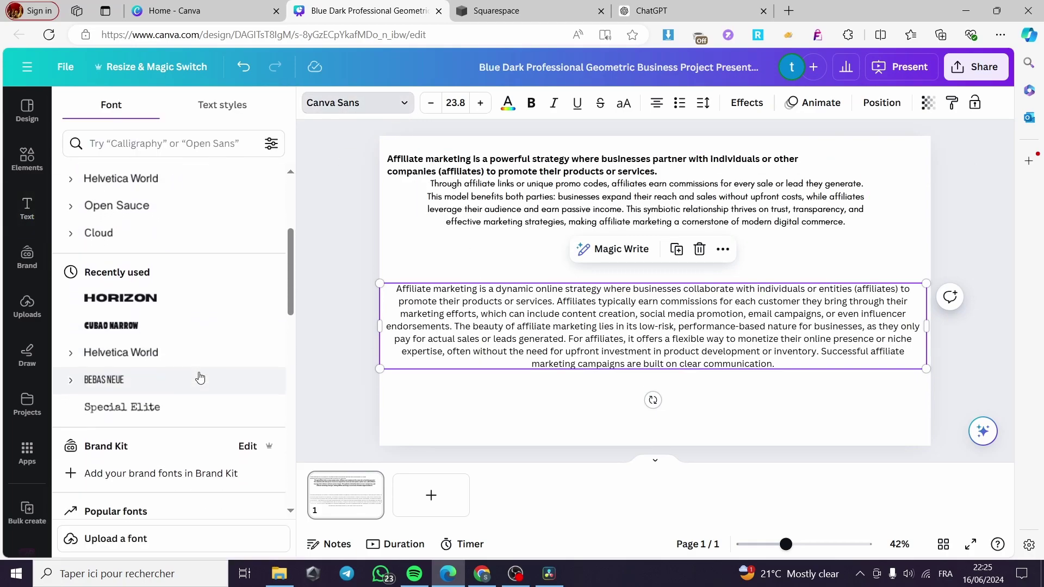
scroll(200, 379, down, 6)
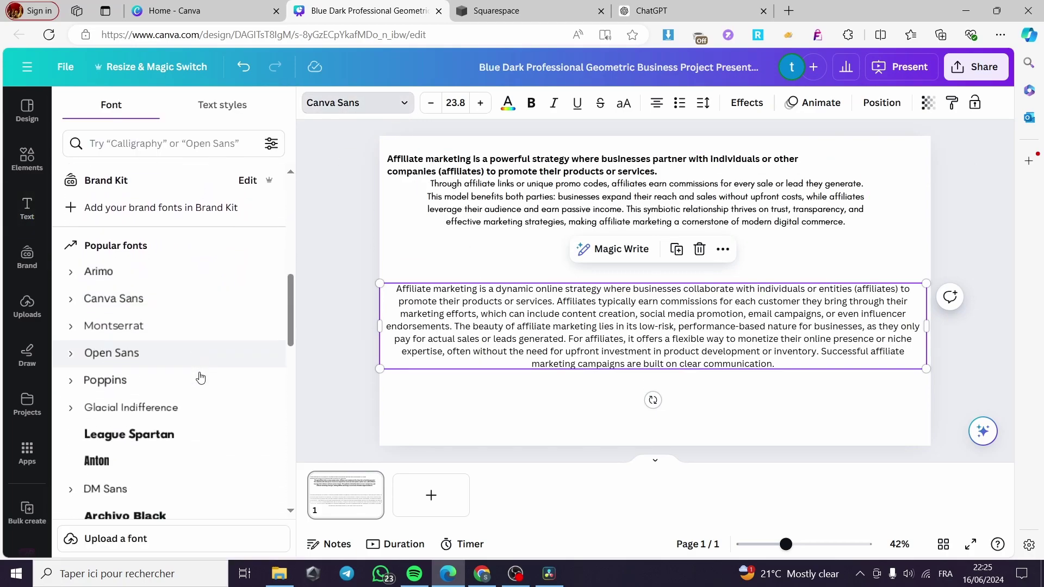
scroll(199, 382, down, 7)
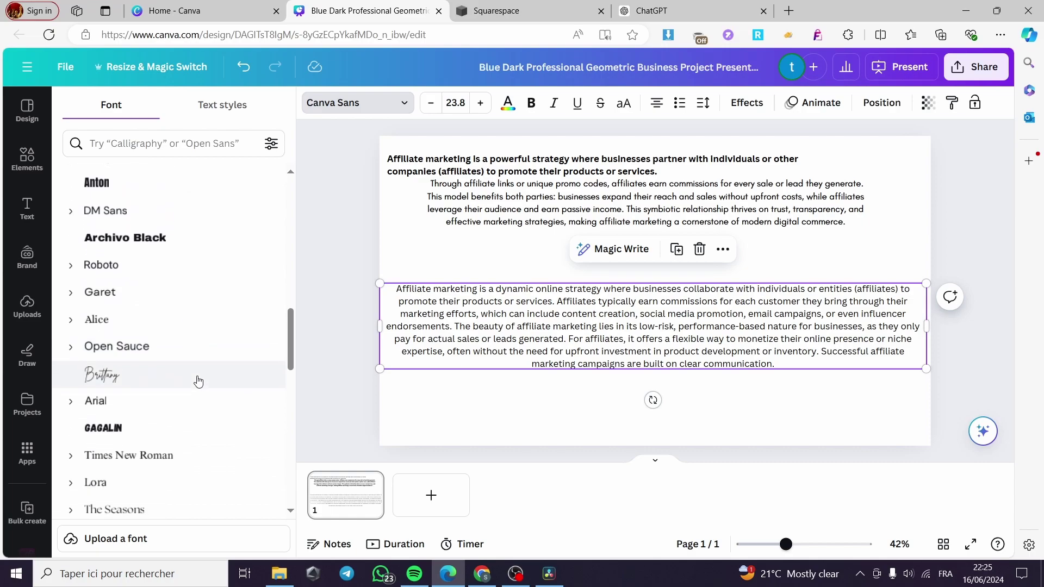
scroll(199, 381, up, 9)
scroll(198, 381, down, 2)
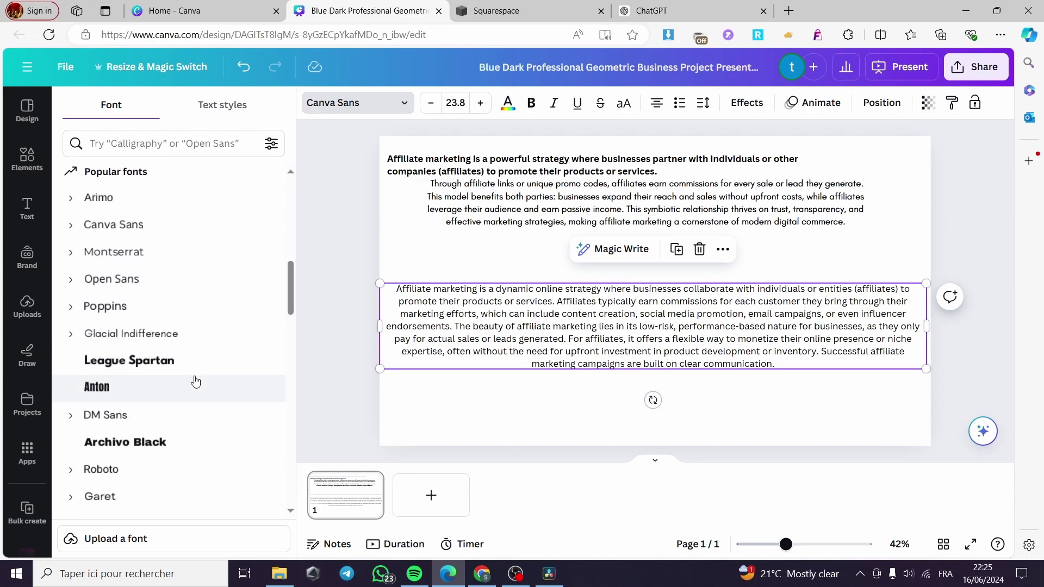
scroll(163, 289, up, 6)
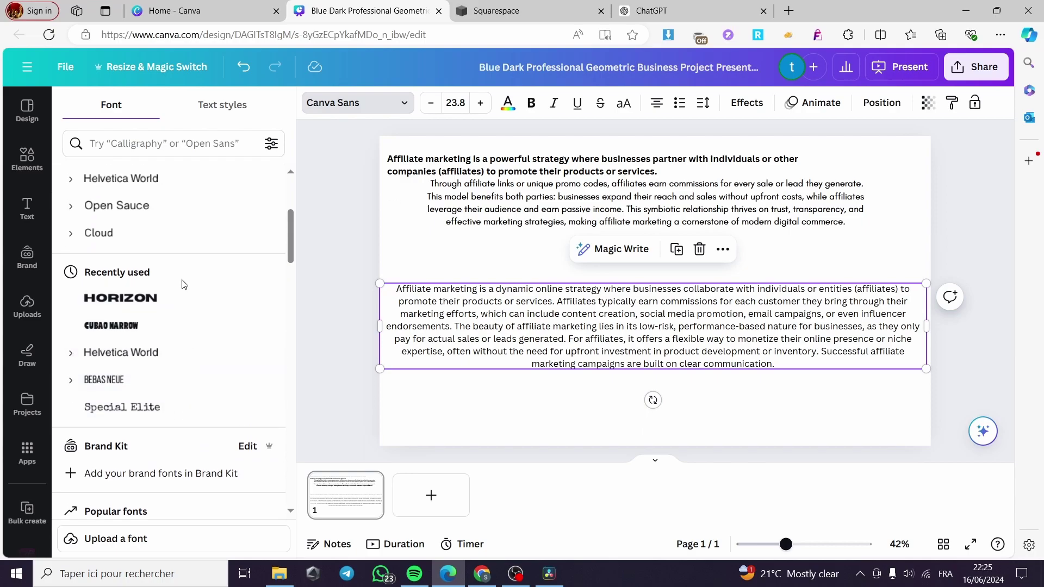
scroll(179, 380, up, 5)
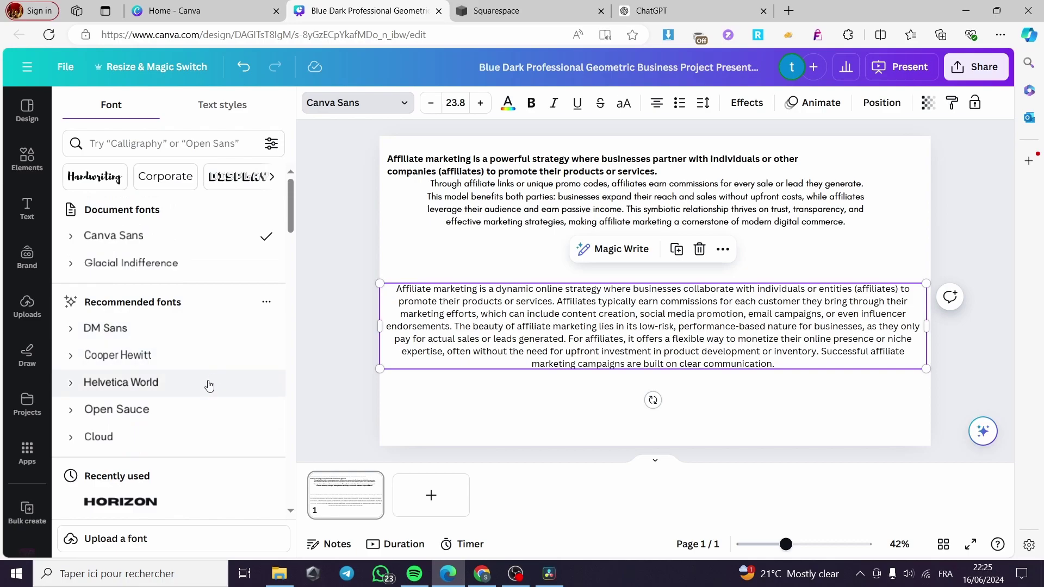
click(209, 383)
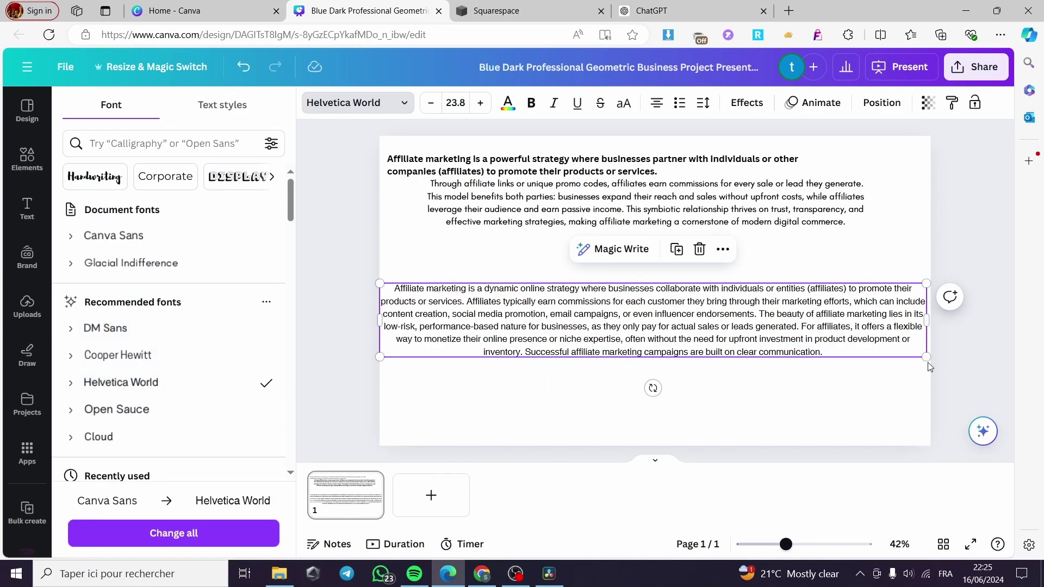
- Scale the lower Helvetica World paragraph down to font size 21.5 and reposition it centred in the slide's lower half
drag(925, 357, 852, 350)
drag(775, 328, 810, 337)
drag(890, 355, 849, 347)
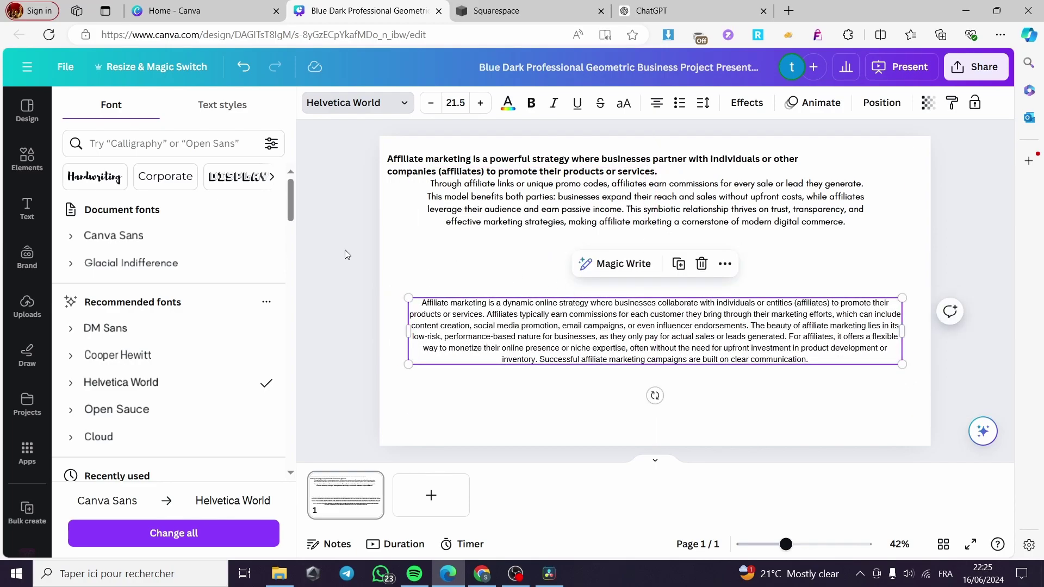
- Paste the cut text starting "targeted audience engagement" into a new text box and place it just above the lower paragraph
click(27, 207)
click(177, 149)
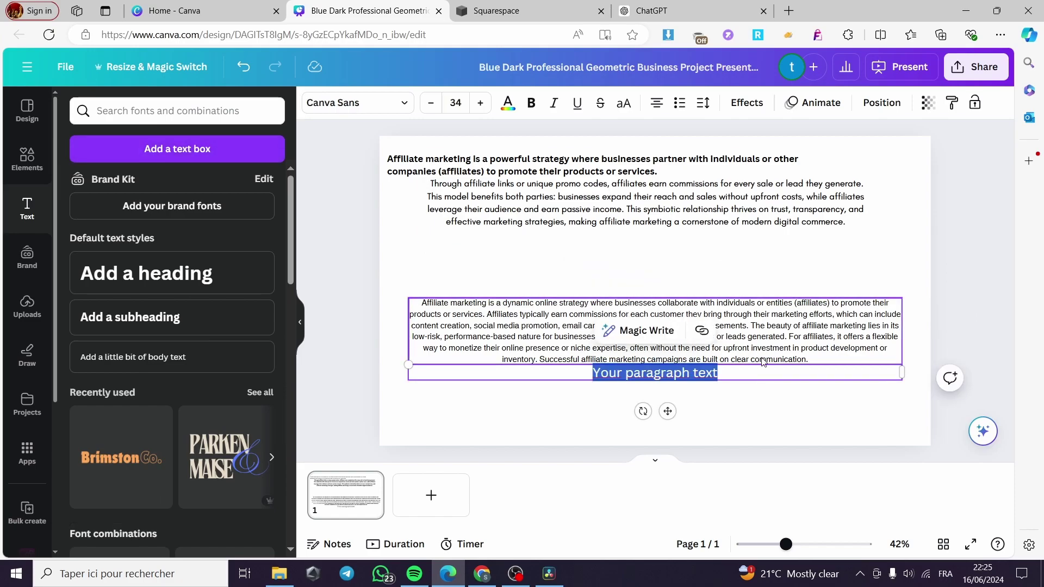
key(ctrl+v)
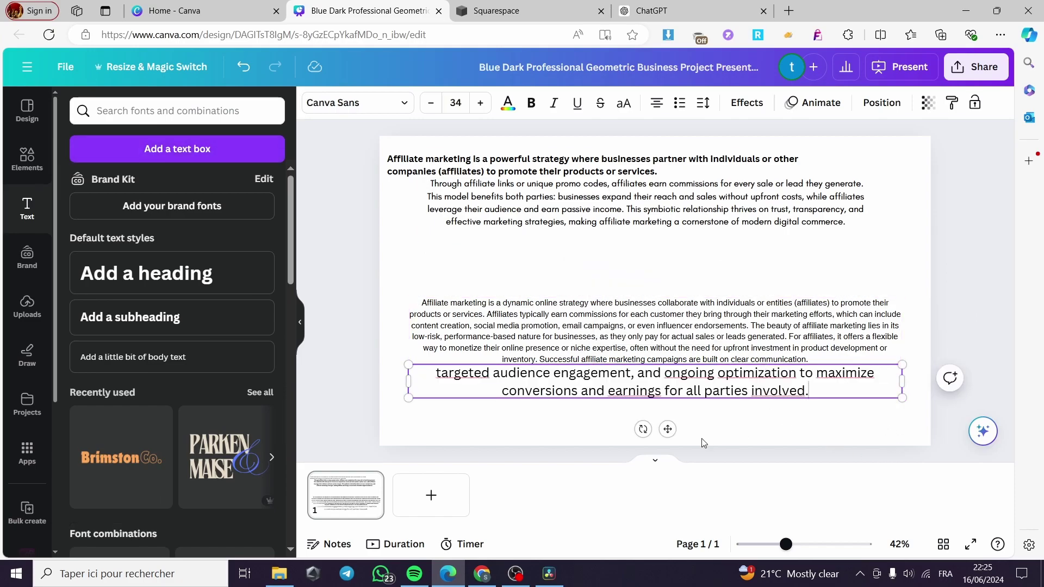
drag(667, 428, 648, 328)
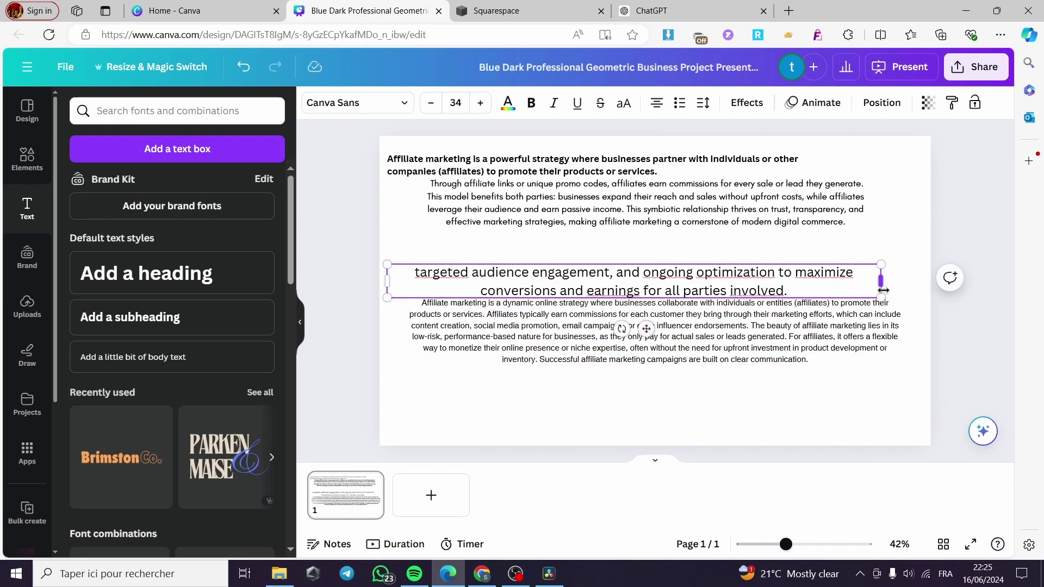
- Format the "targeted audience engagement" sentence at font size 24, in bold and left-aligned
drag(827, 294, 413, 272)
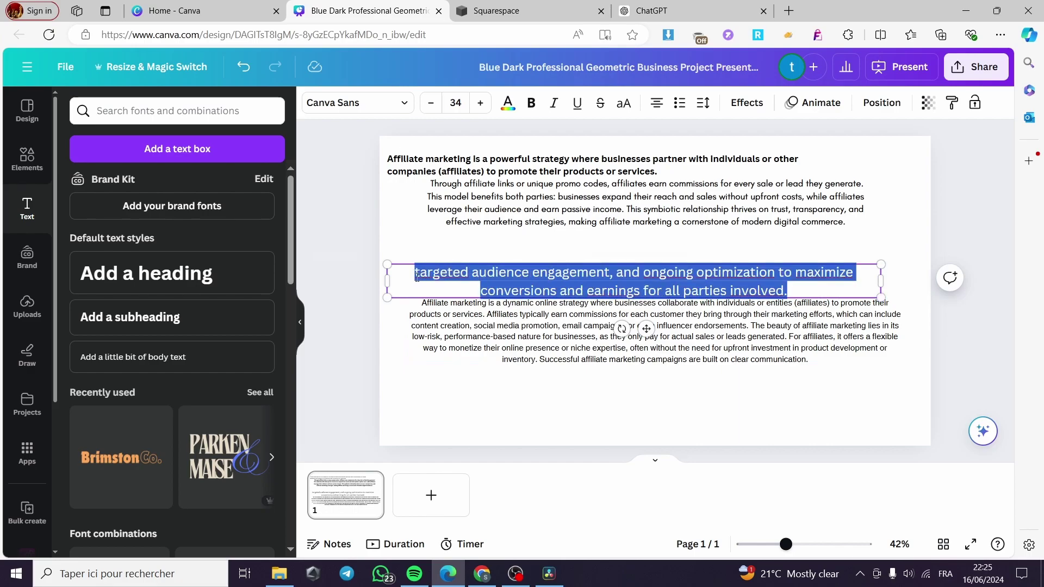
click(462, 96)
text(24)
key(Return)
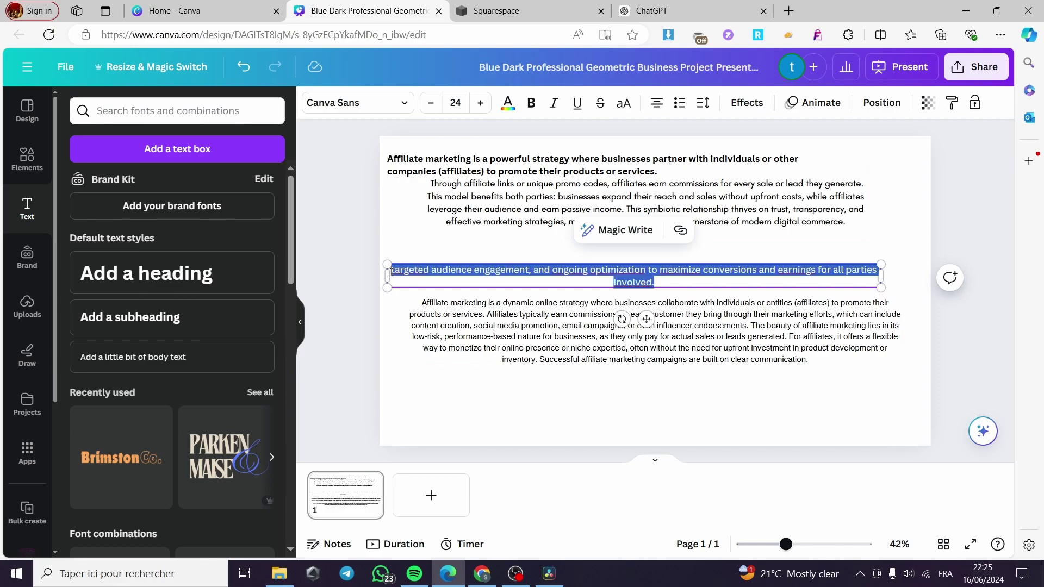
click(537, 107)
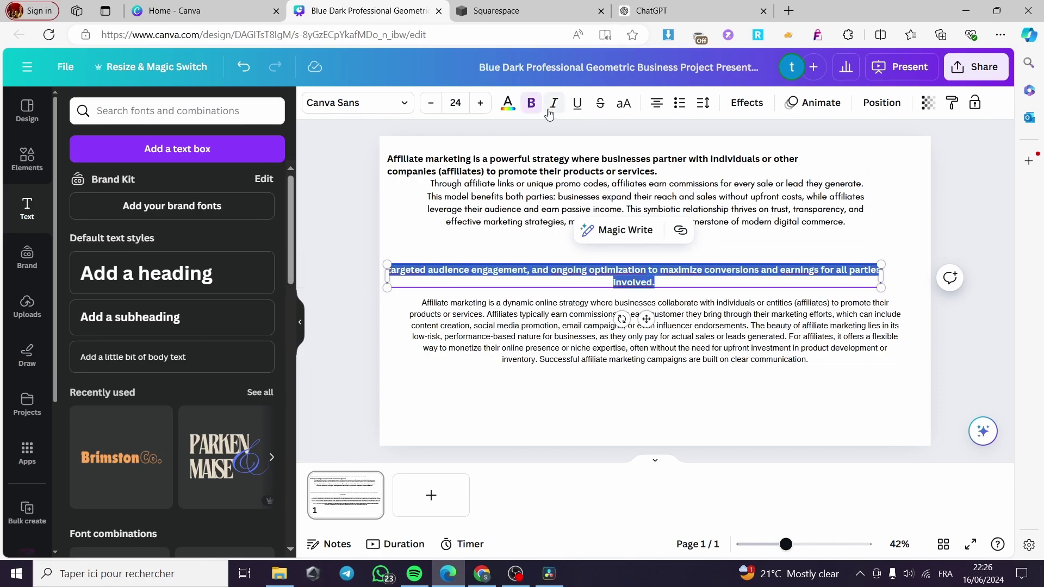
click(656, 102)
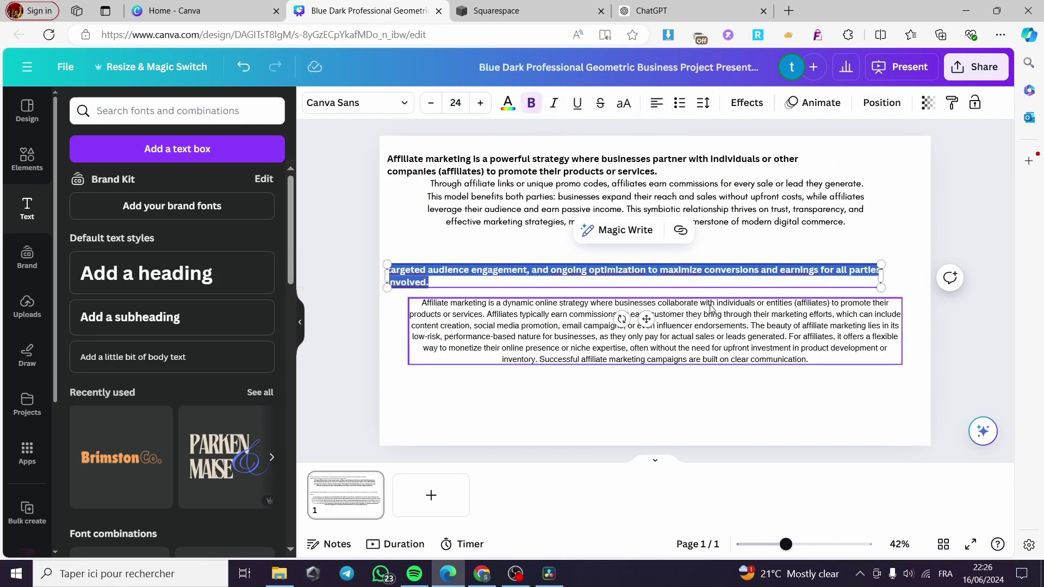
- Move the bold "targeted audience engagement" sentence down against the top of the lower paragraph and shift it slightly right
drag(734, 270, 736, 278)
click(957, 311)
click(875, 284)
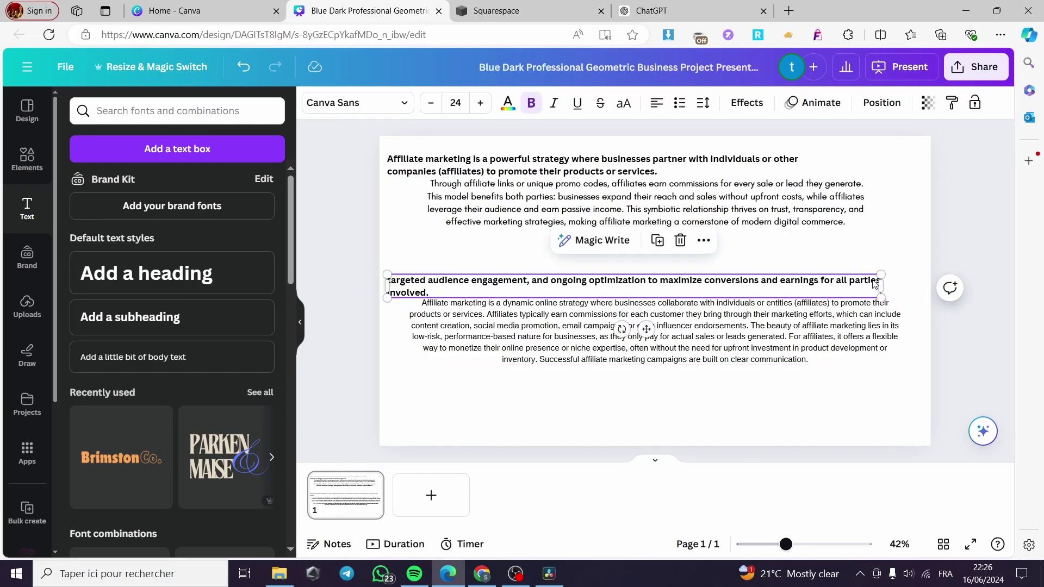
drag(875, 283, 881, 284)
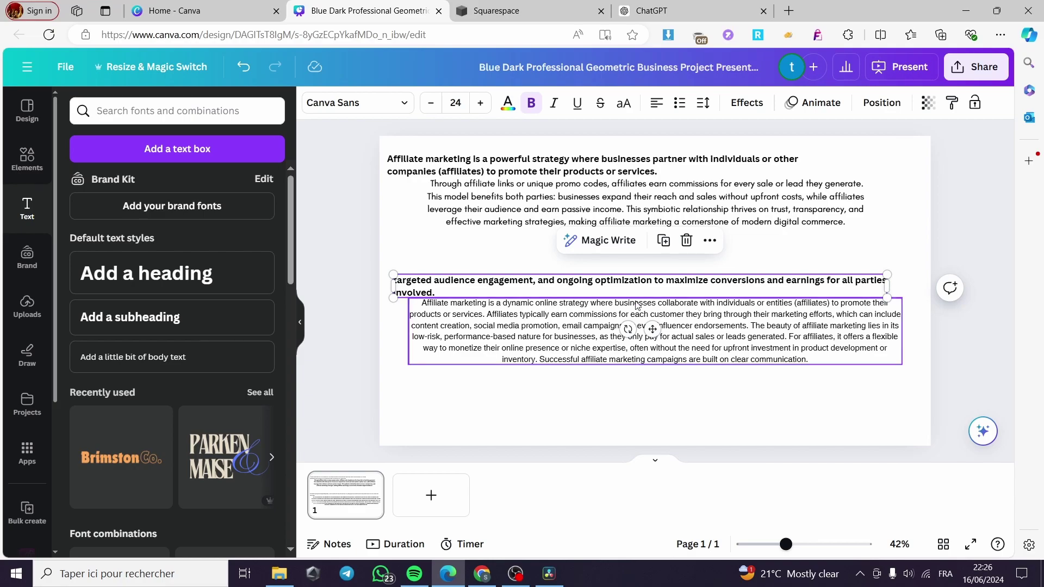